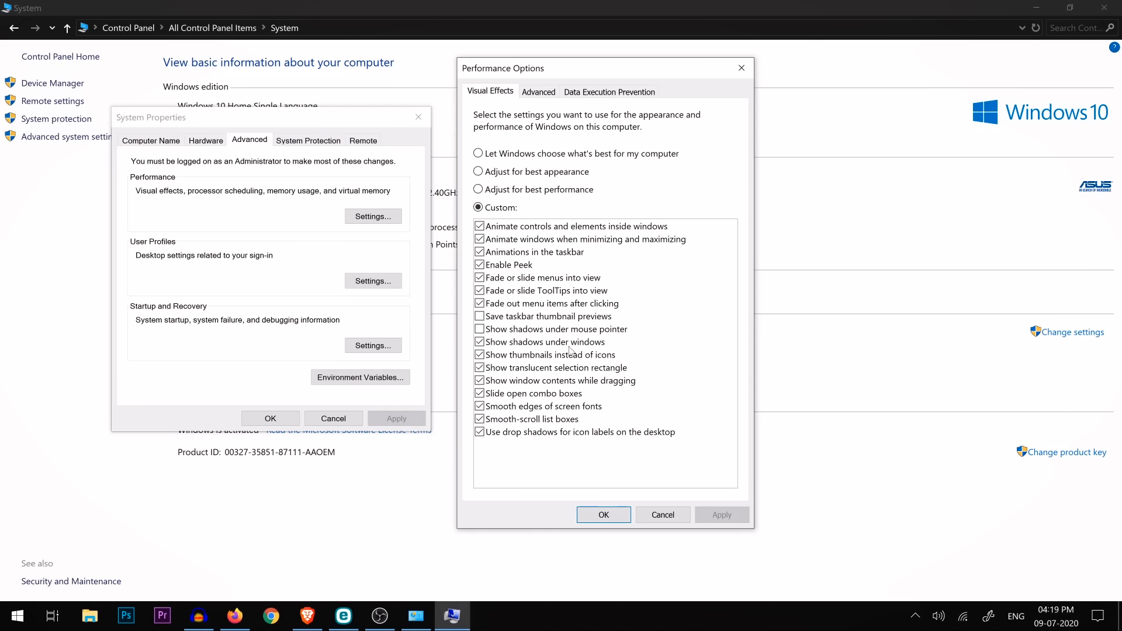
# Turn off the visual effects Show shadows under windows and Show thumbnails instead of icons.
pyautogui.click(487, 345)
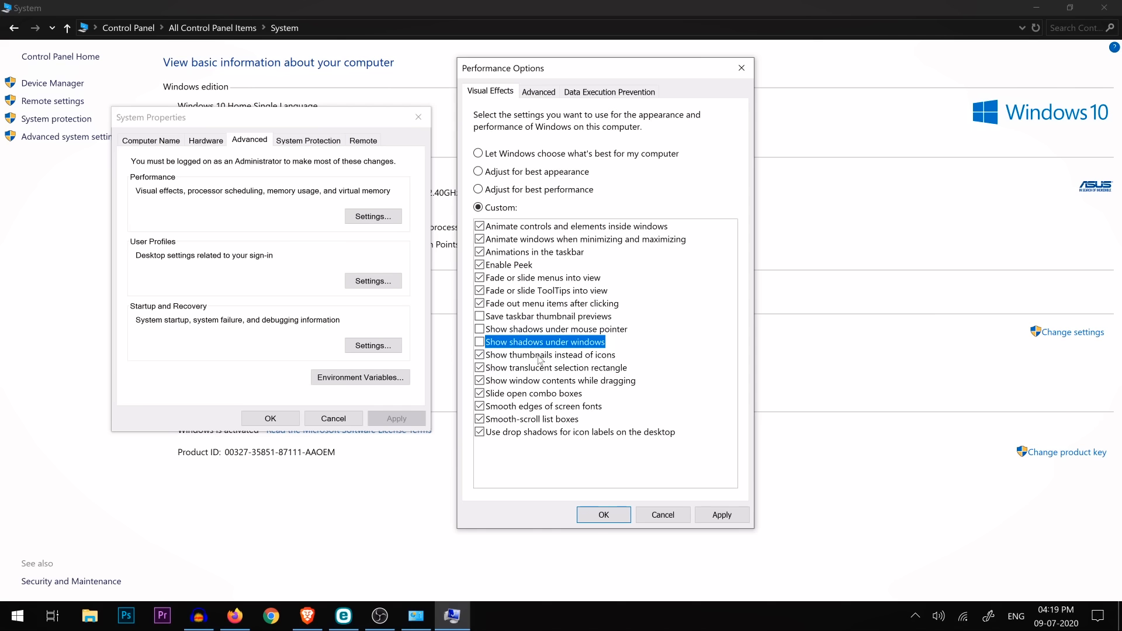
pyautogui.click(481, 356)
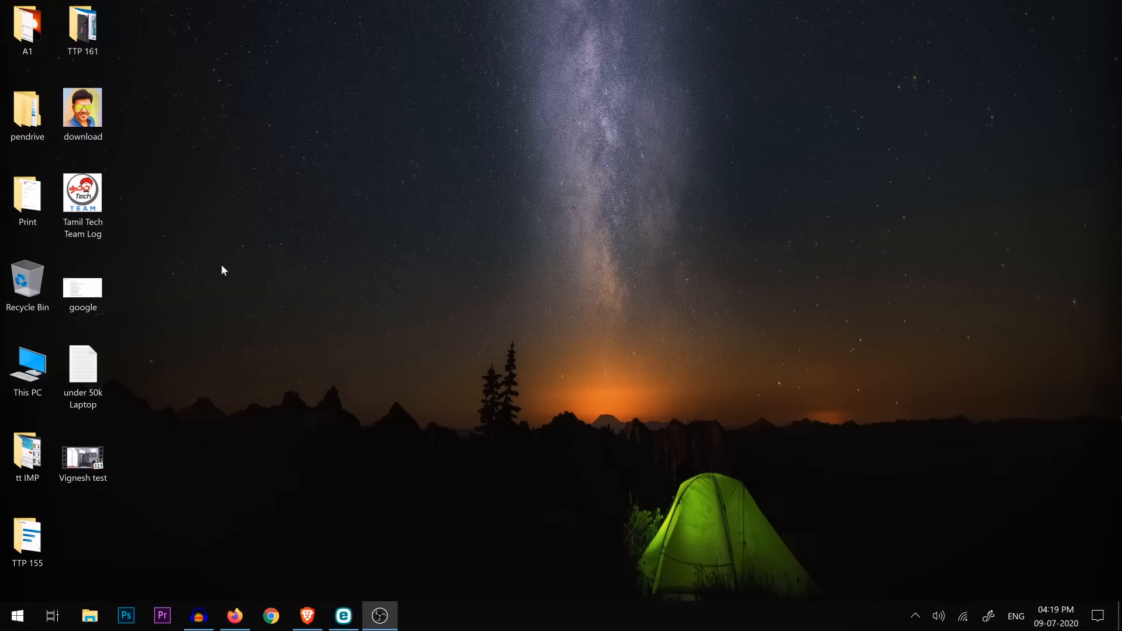
# Launch the Services console through Run, using its previously entered command.
pyautogui.rightClick(3, 619)
pyautogui.click(473, 319)
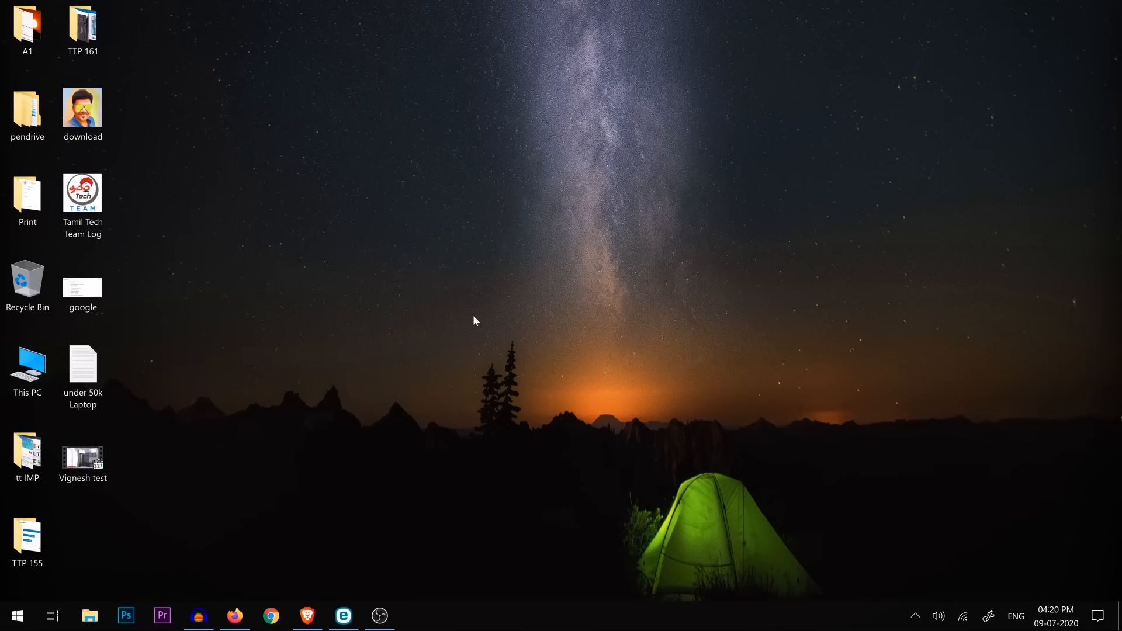
pyautogui.press('super+x')
pyautogui.press('super+r')
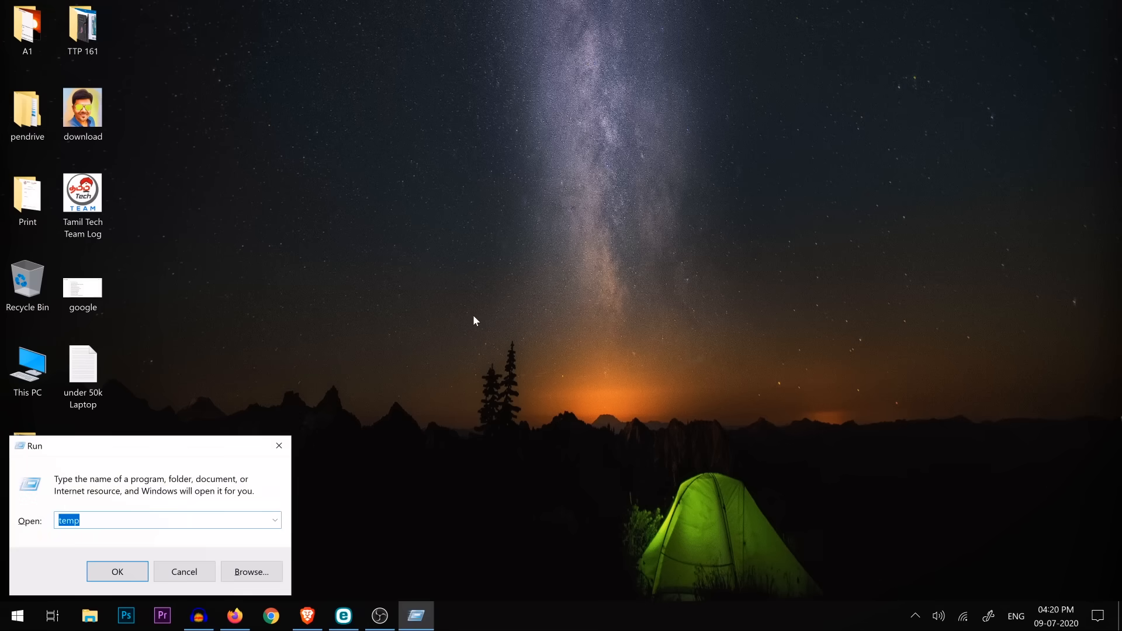
pyautogui.press('Down')
pyautogui.press('Down')
pyautogui.press('Return')
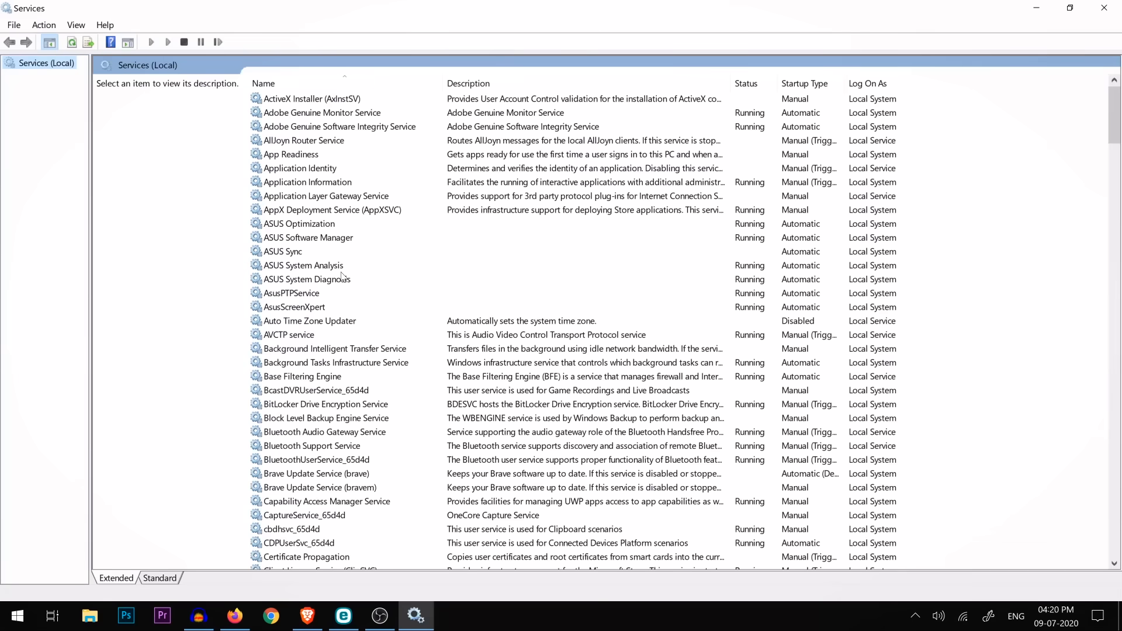
# Find Windows Update Medic Service in the list of services and open its properties.
pyautogui.scroll(-20, 345, 286)
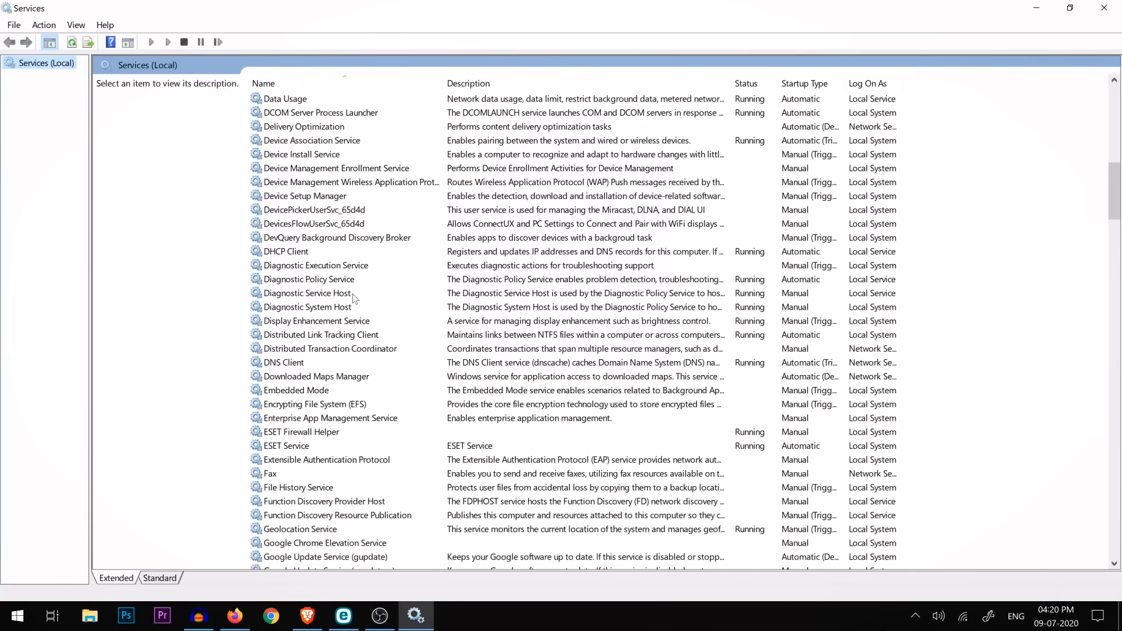
pyautogui.scroll(-20, 355, 308)
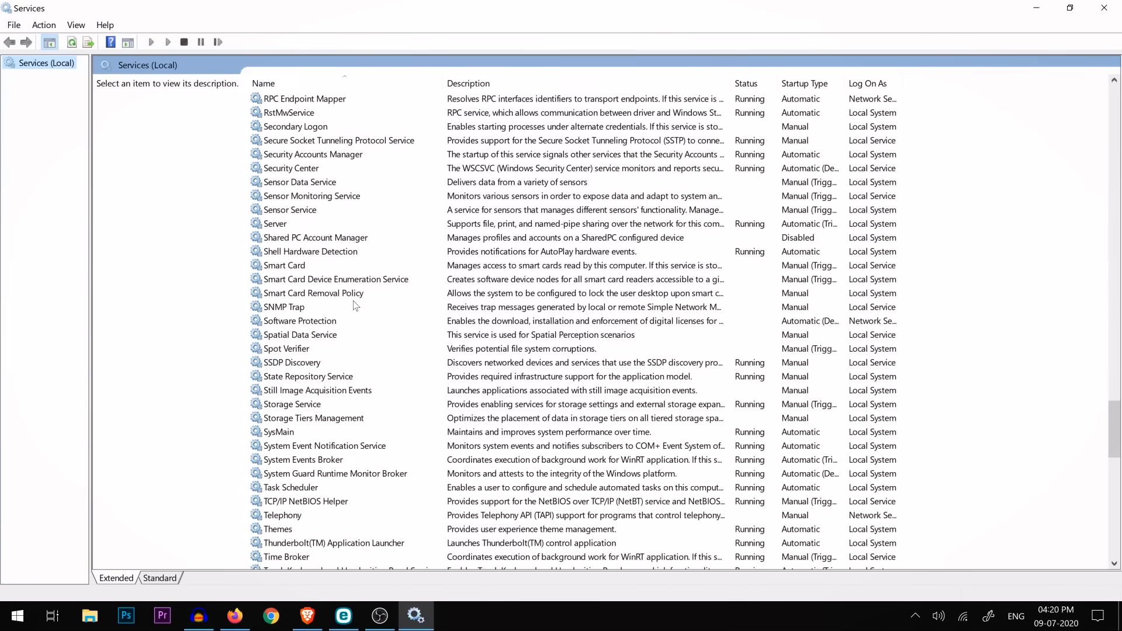
pyautogui.scroll(-2, 355, 314)
pyautogui.rightClick(351, 377)
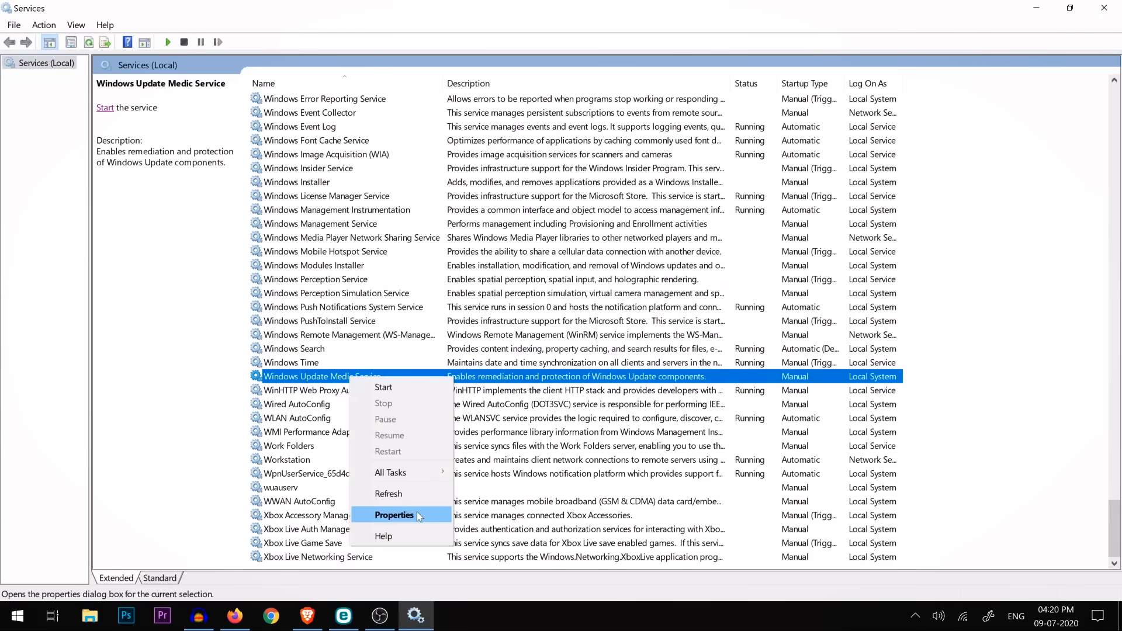
pyautogui.click(416, 512)
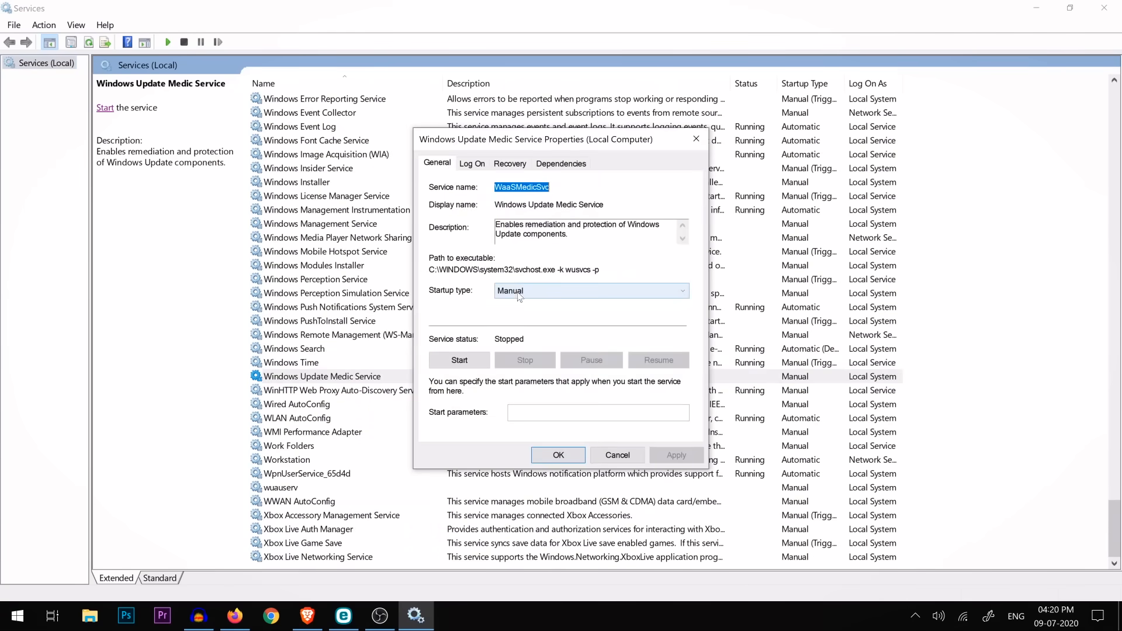
# Switch the startup type of Windows Update Medic Service to Automatic and back to Manual.
pyautogui.click(518, 295)
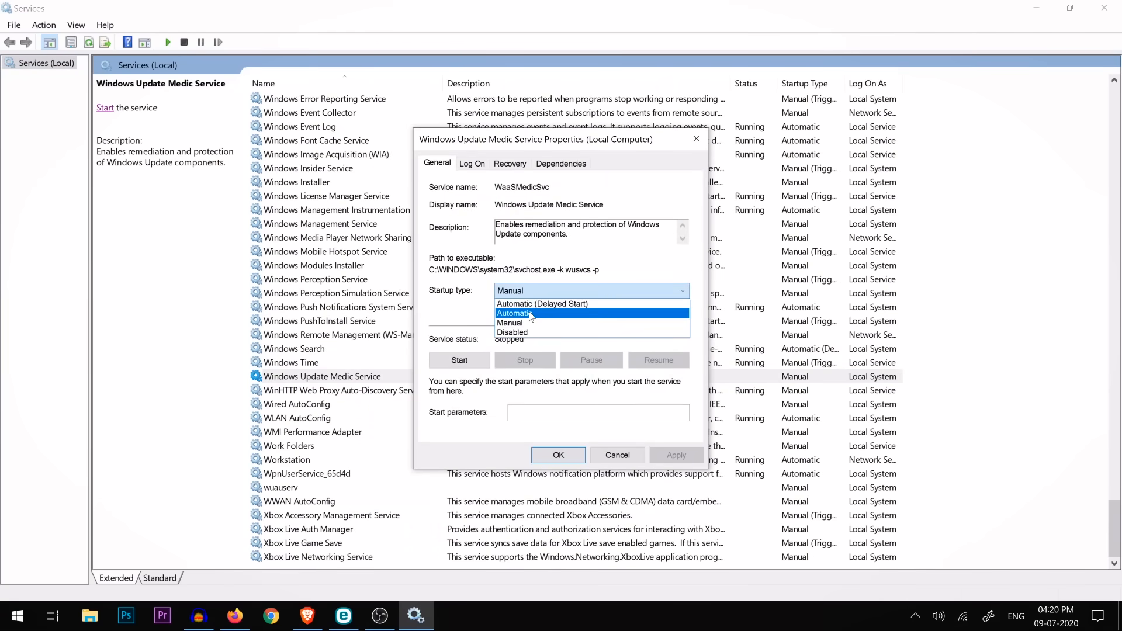
pyautogui.click(531, 315)
pyautogui.click(529, 295)
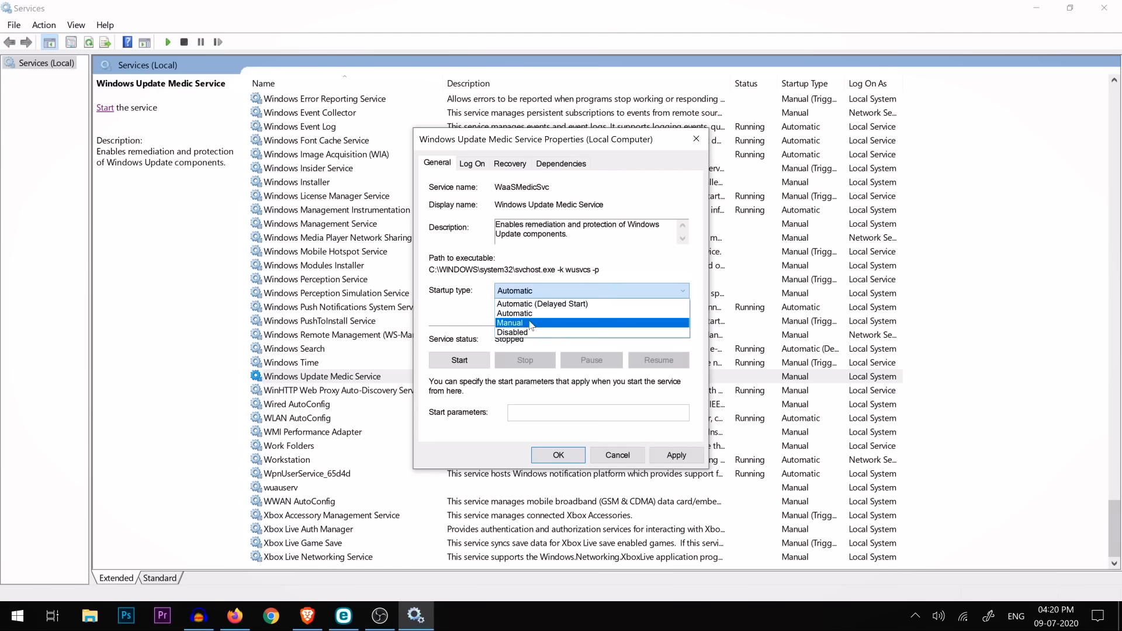
pyautogui.click(534, 325)
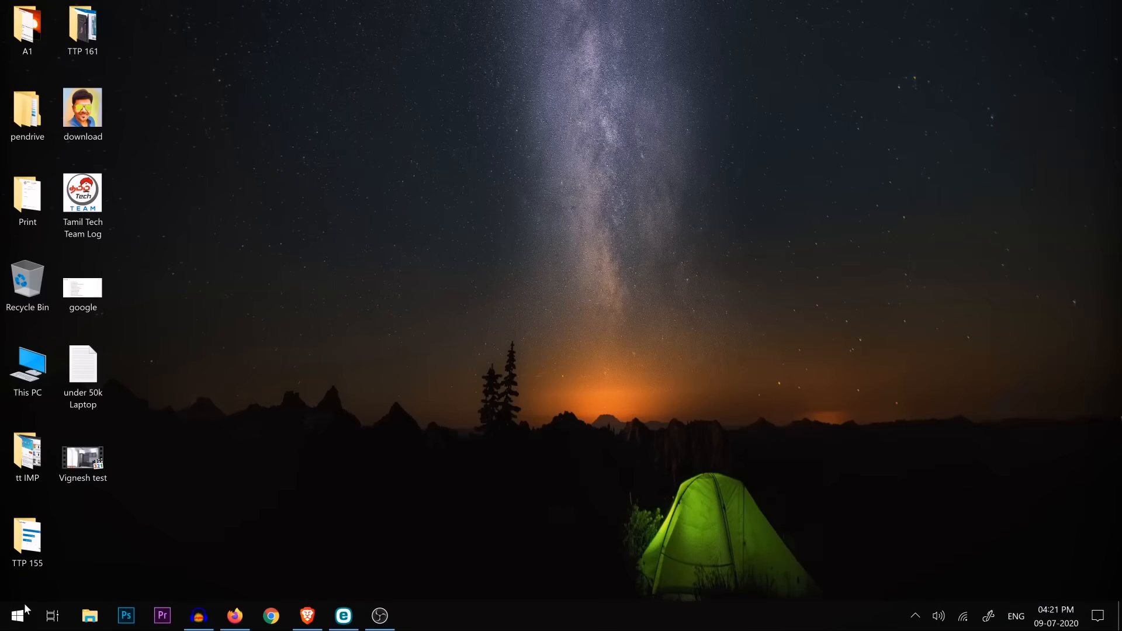
# Open Windows Settings and go to the Notifications & actions options under System.
pyautogui.rightClick(15, 623)
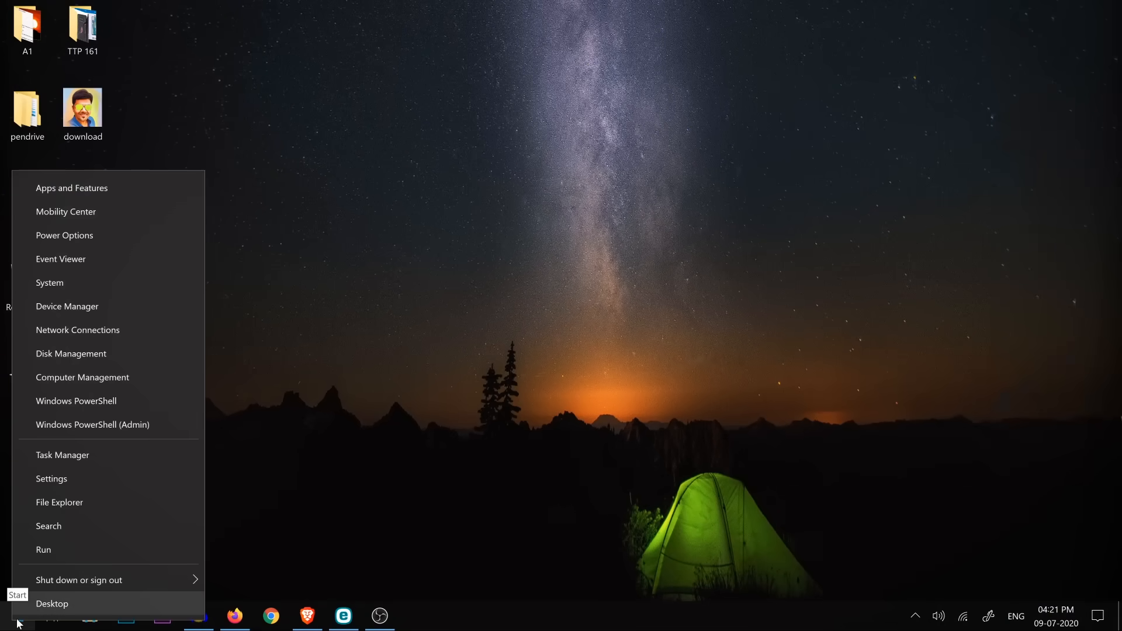
pyautogui.click(66, 478)
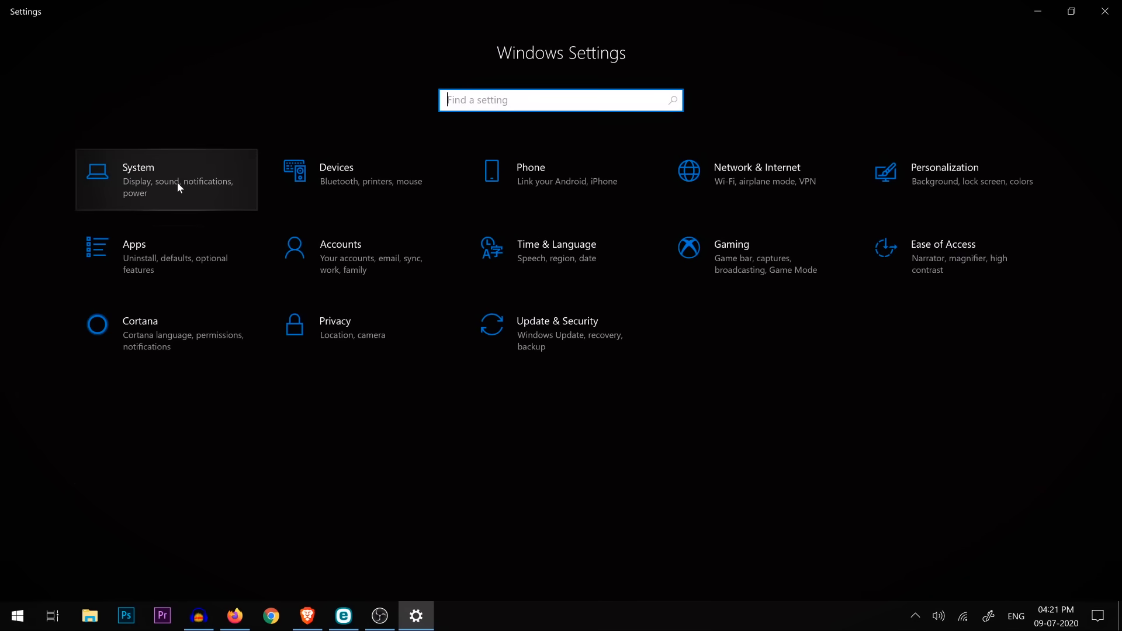
pyautogui.click(213, 195)
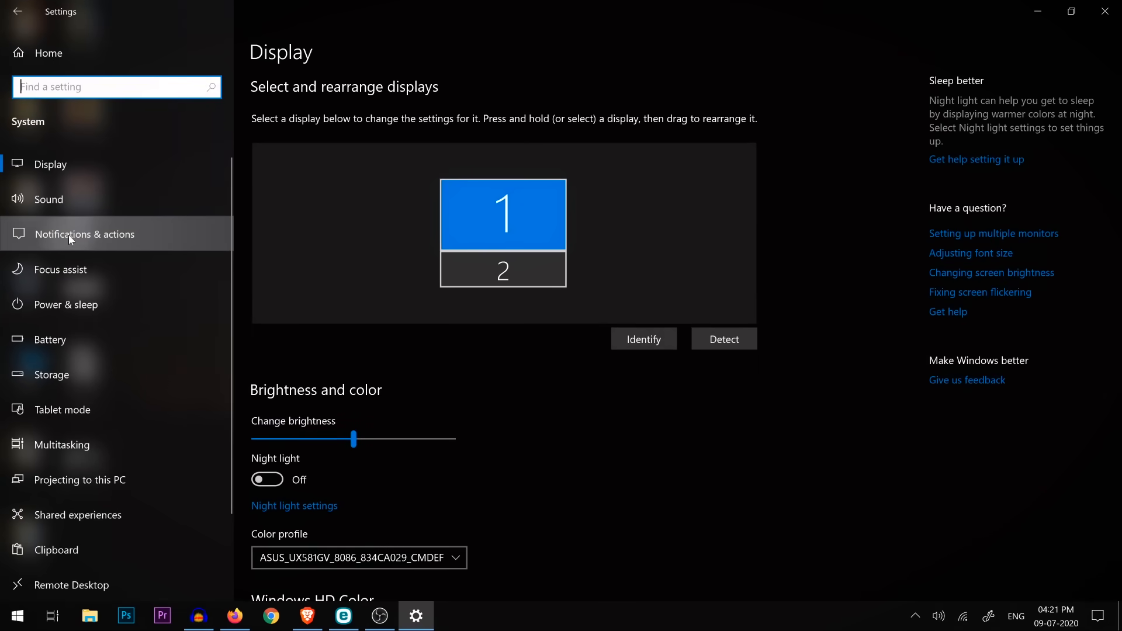
pyautogui.click(68, 234)
pyautogui.scroll(-5, 505, 303)
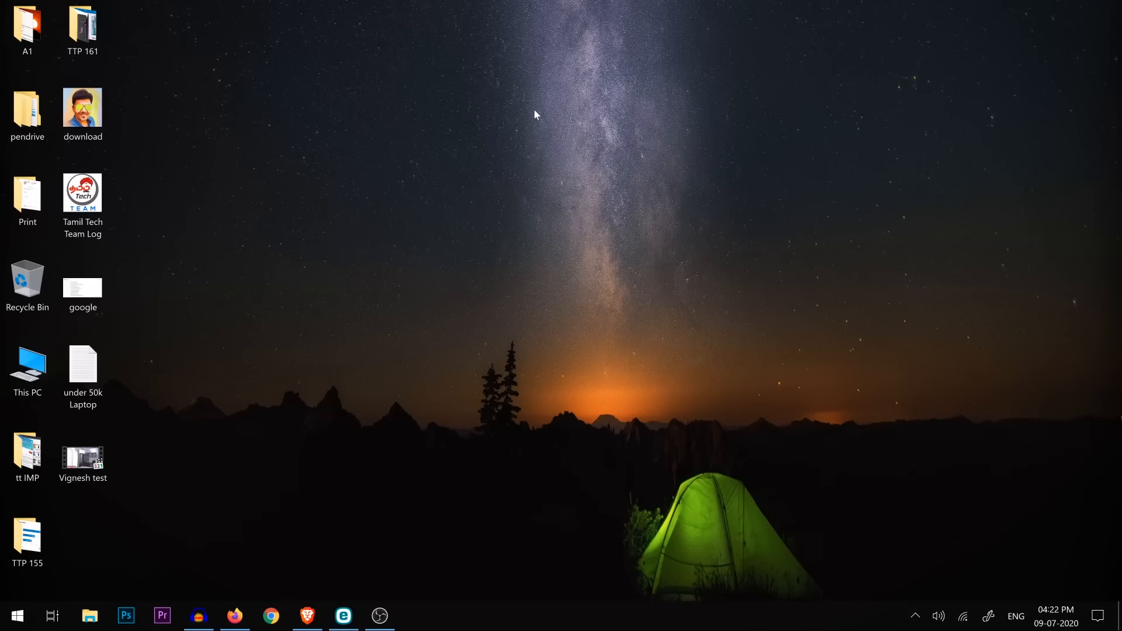
# Open the %Temp% folder through Run and delete all its contents, skipping what is in use, and close the folder.
pyautogui.press('super+r')
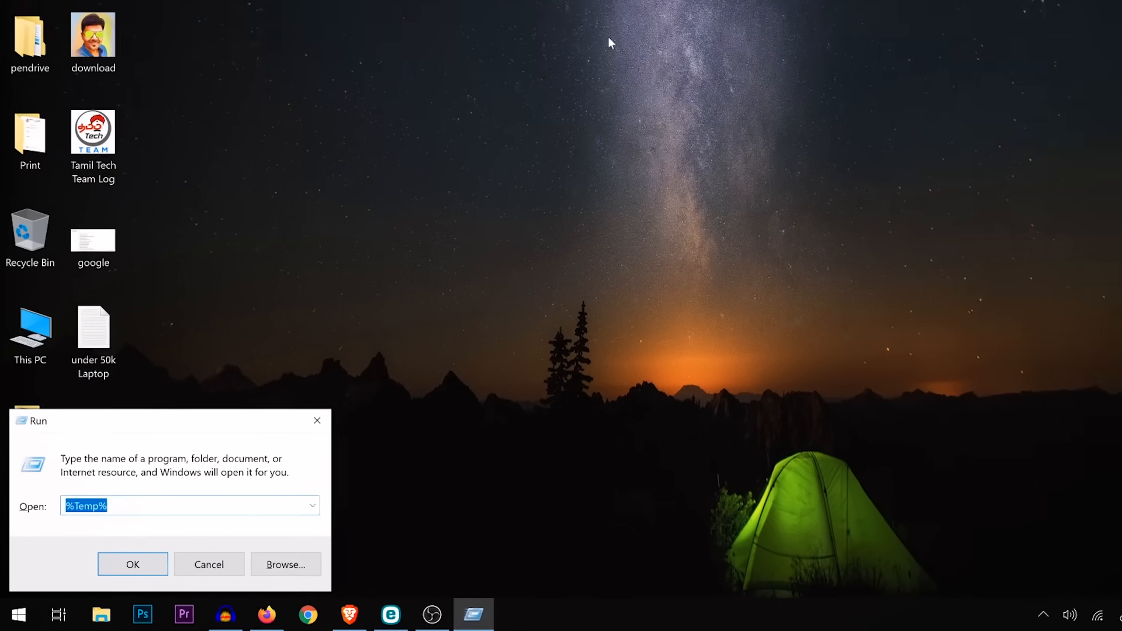
pyautogui.press('Return')
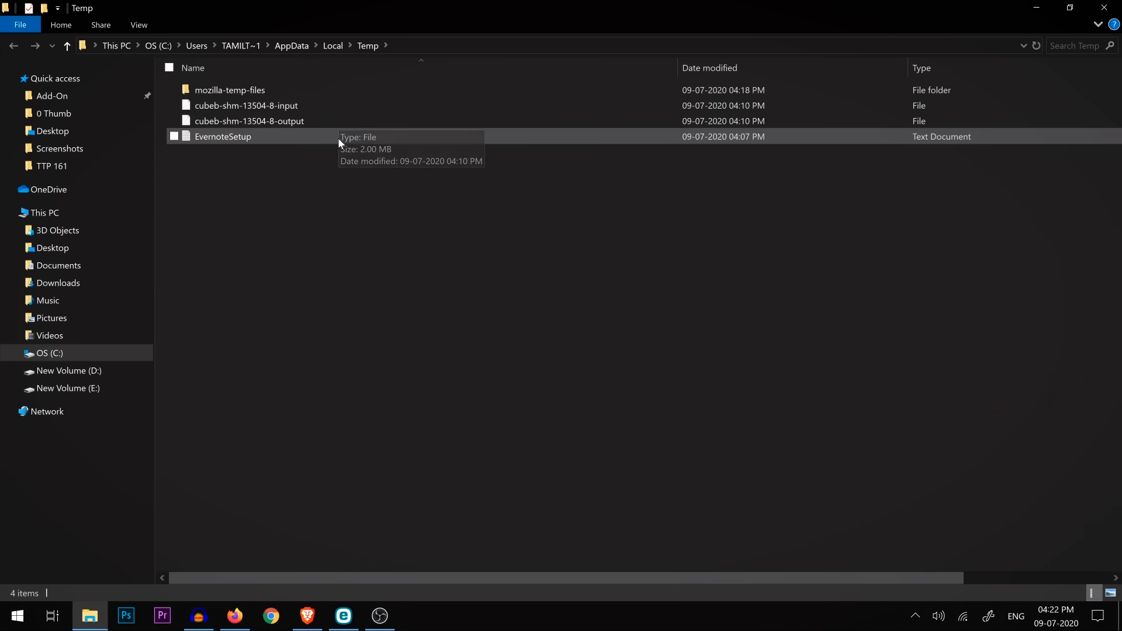
pyautogui.hotkey('ctrl', 'a')
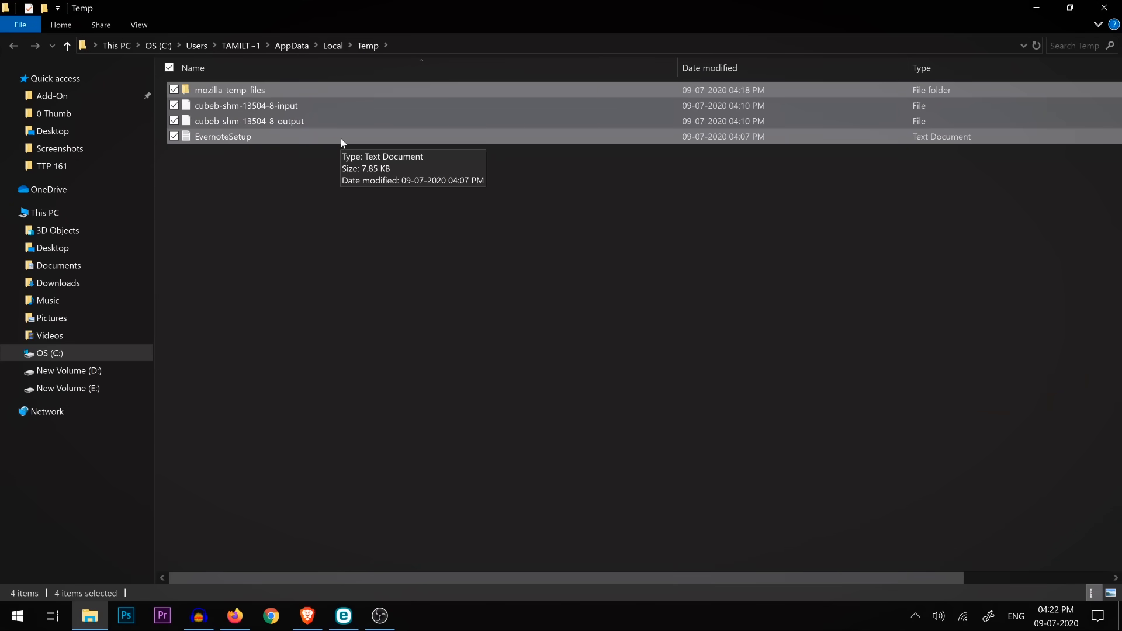
pyautogui.press('Delete')
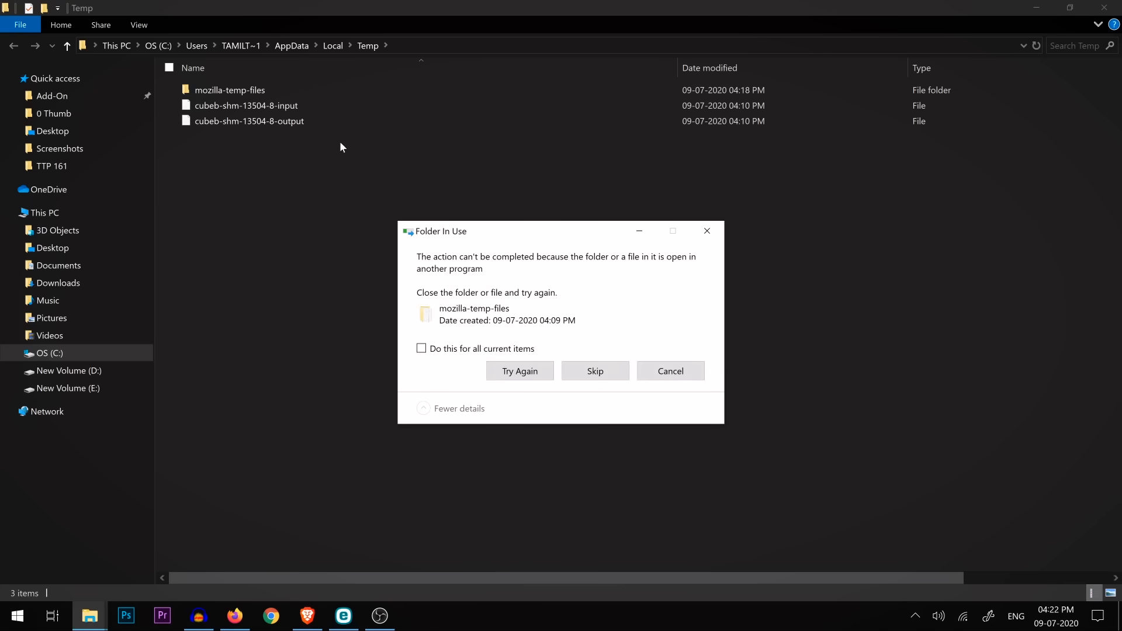
pyautogui.click(595, 372)
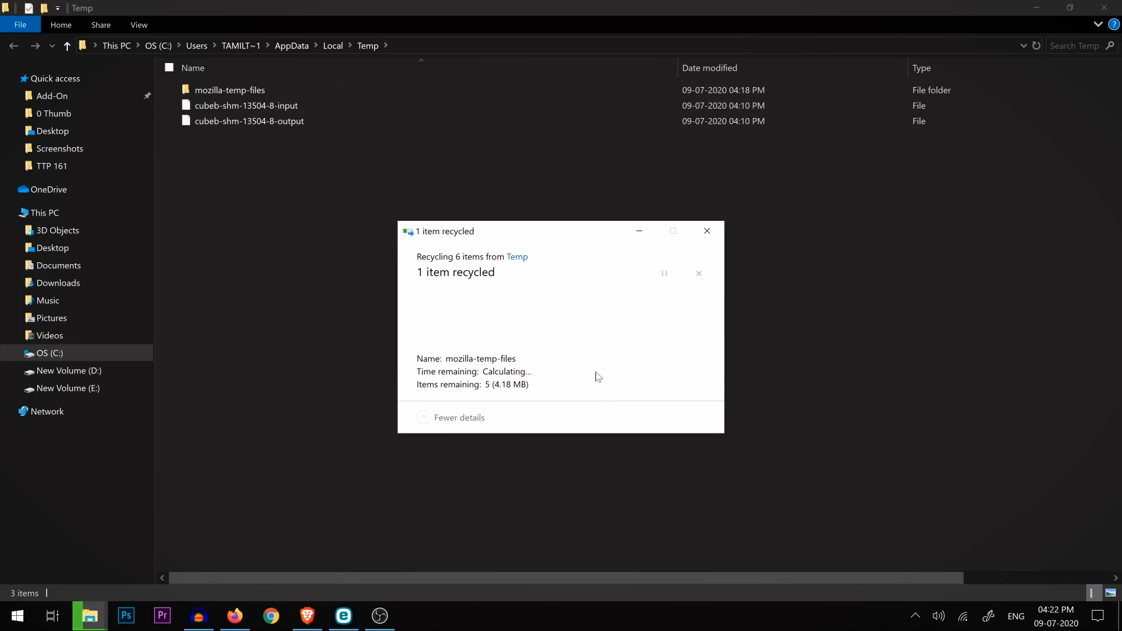
pyautogui.click(710, 236)
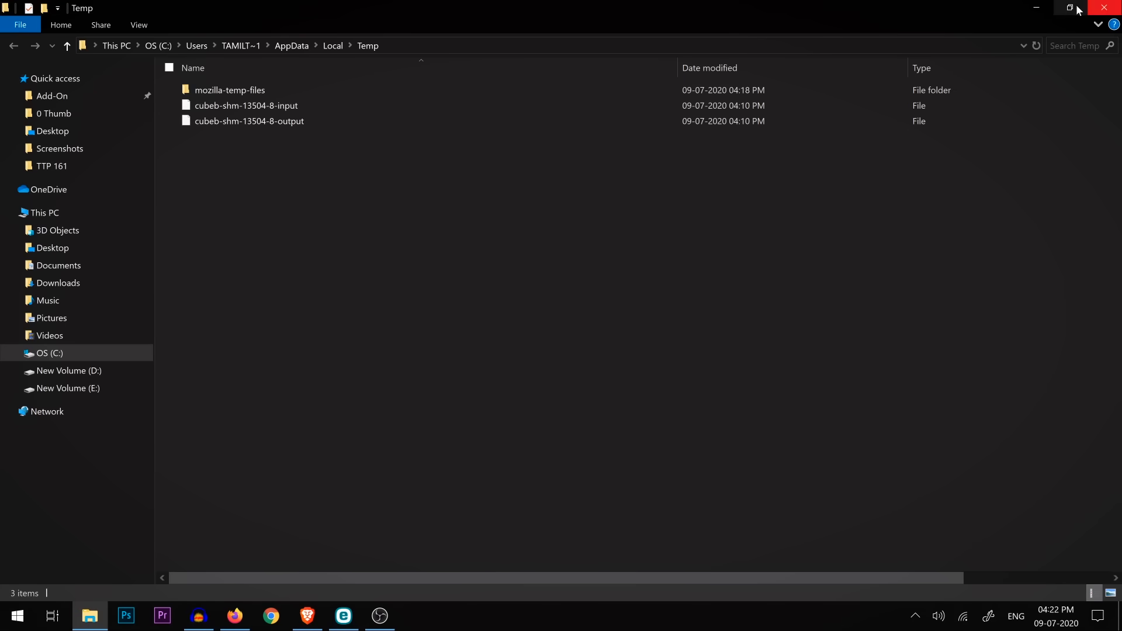
pyautogui.click(1110, 7)
# Open the Temp folder inside the Windows directory through Run and select everything in it.
pyautogui.press('super+r')
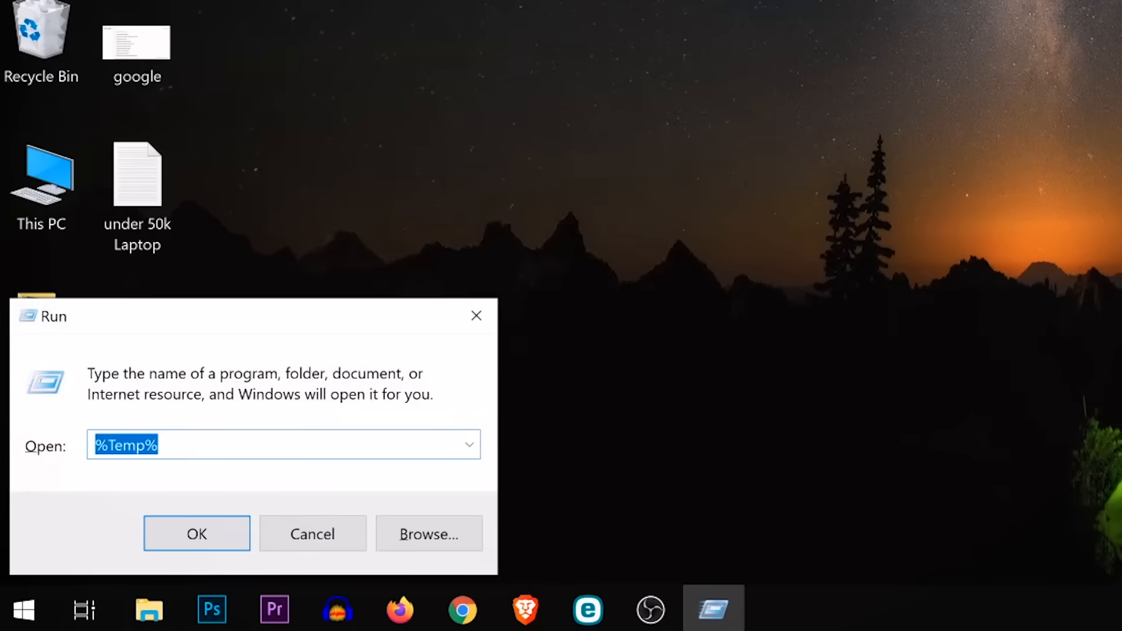
pyautogui.press('Return')
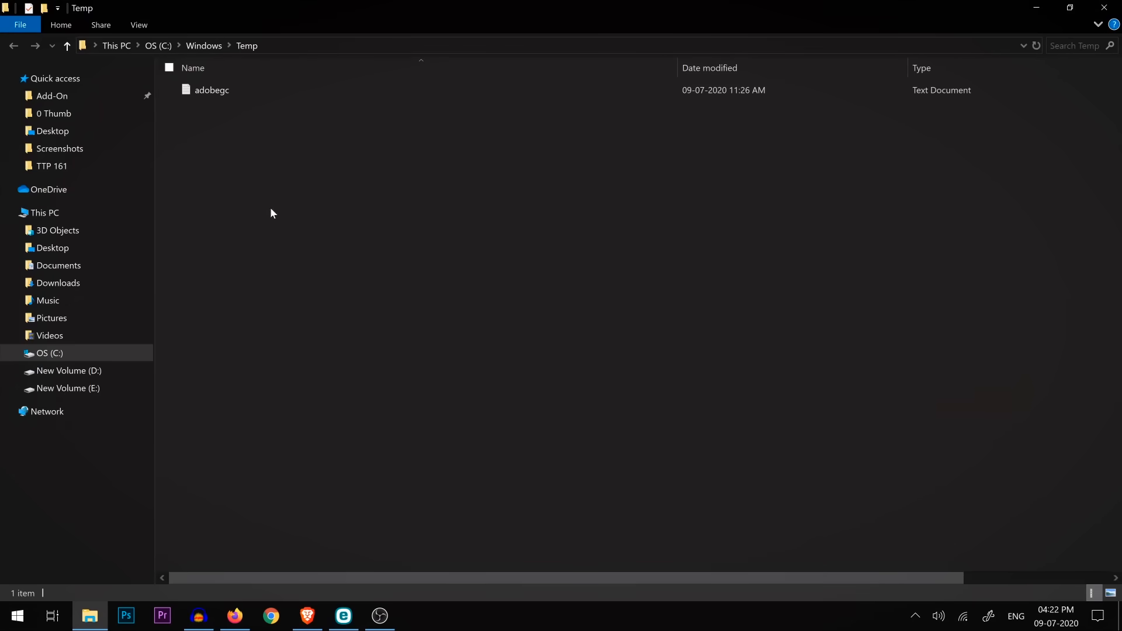
pyautogui.hotkey('ctrl', 'a')
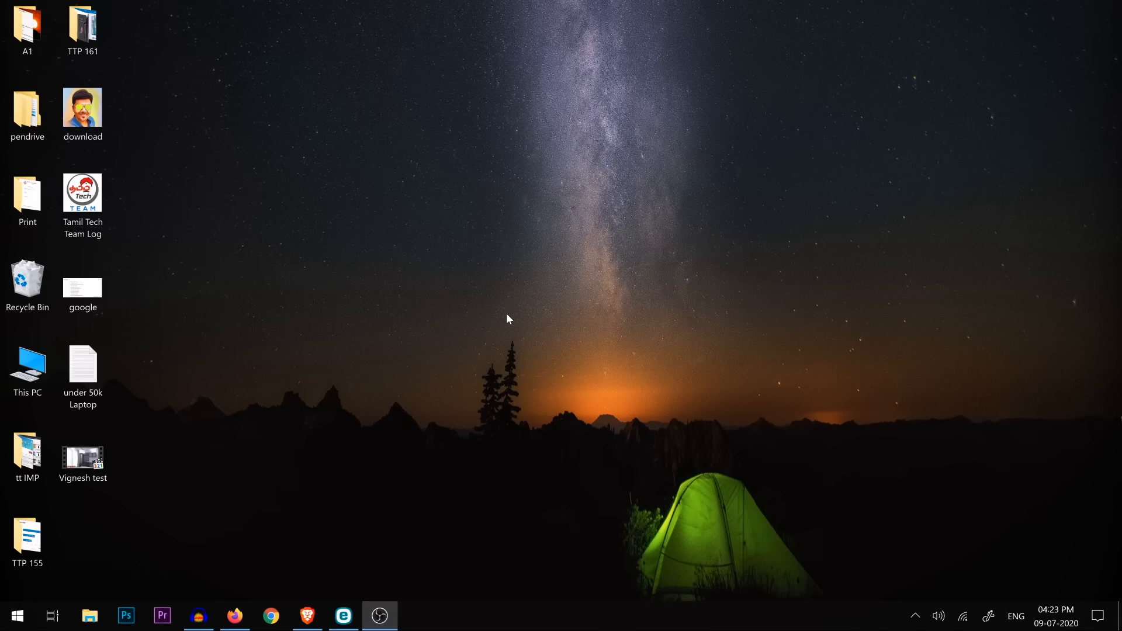
# Open Windows Settings and go to the Storage options under System.
pyautogui.rightClick(392, 237)
pyautogui.click(345, 275)
pyautogui.rightClick(2, 622)
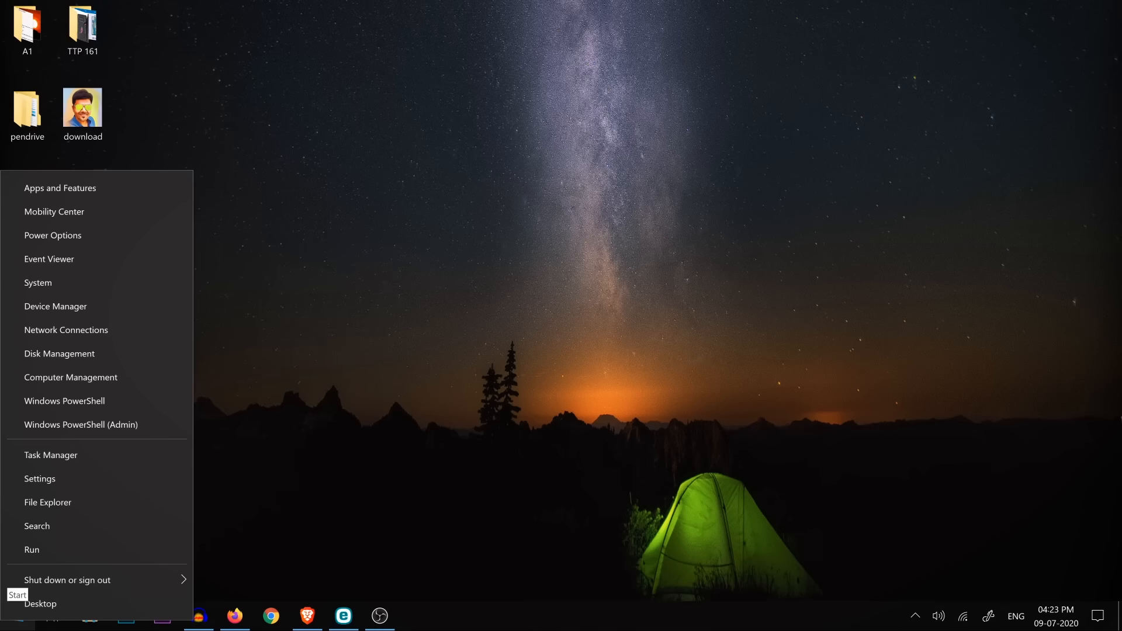
pyautogui.click(51, 476)
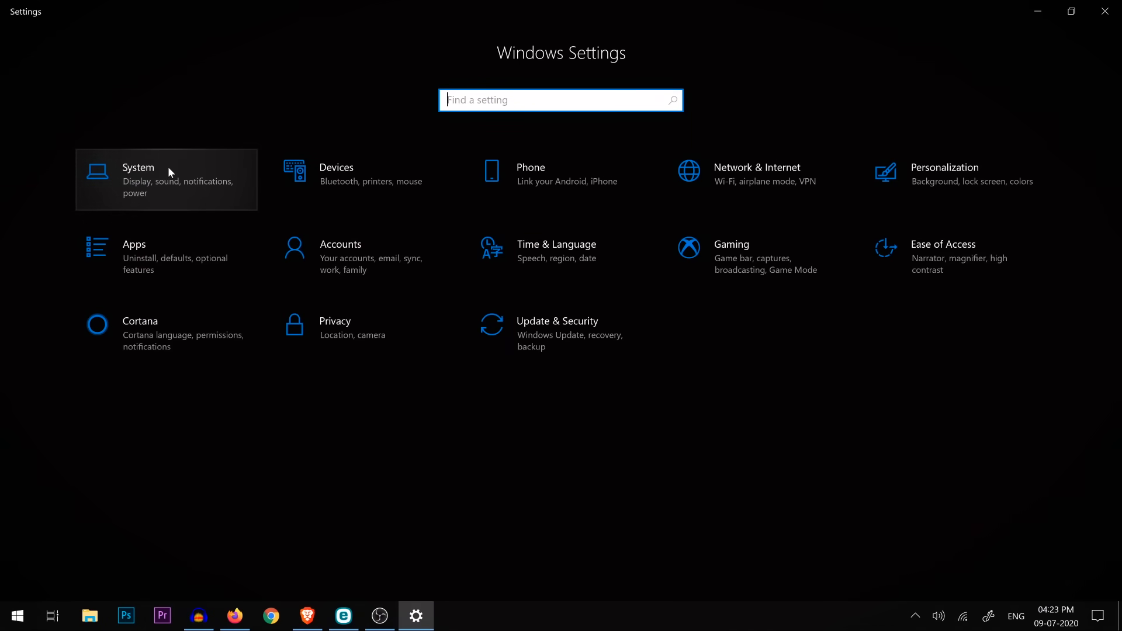
pyautogui.click(170, 167)
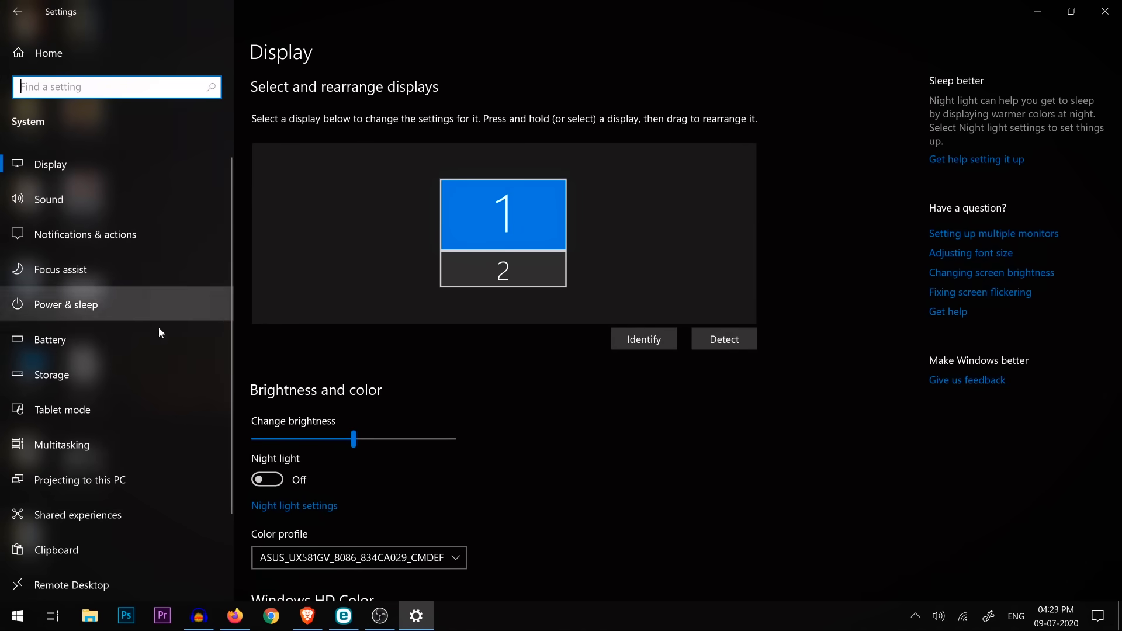
pyautogui.click(95, 374)
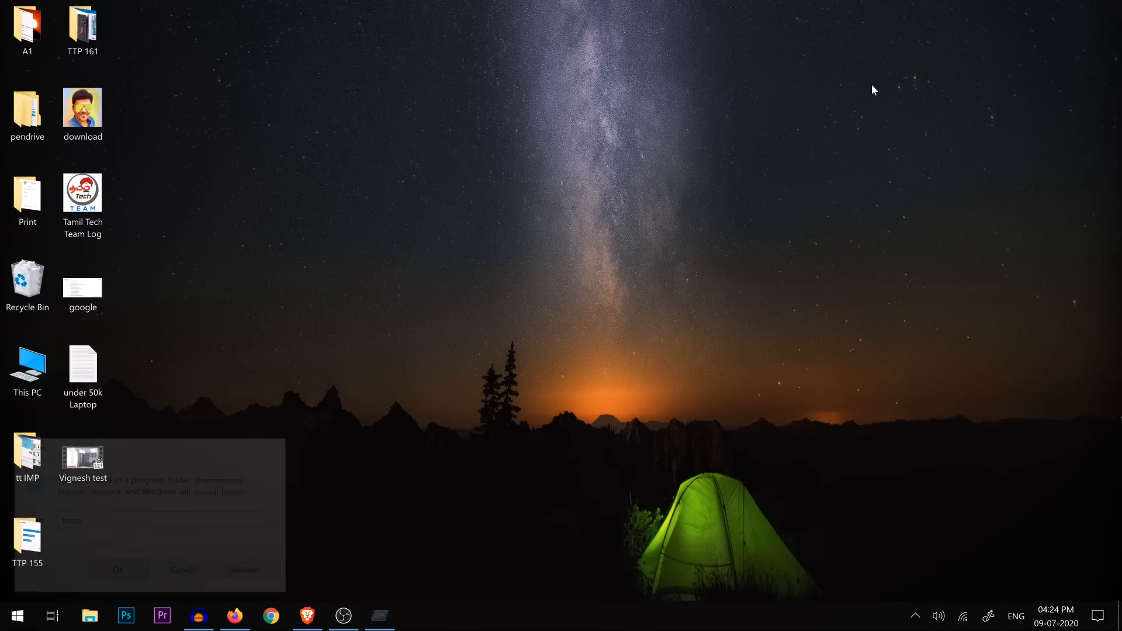
# Search for Disk Cleanup, launch it and scan the drive OS (C:).
pyautogui.press('super')
pyautogui.write('cl')
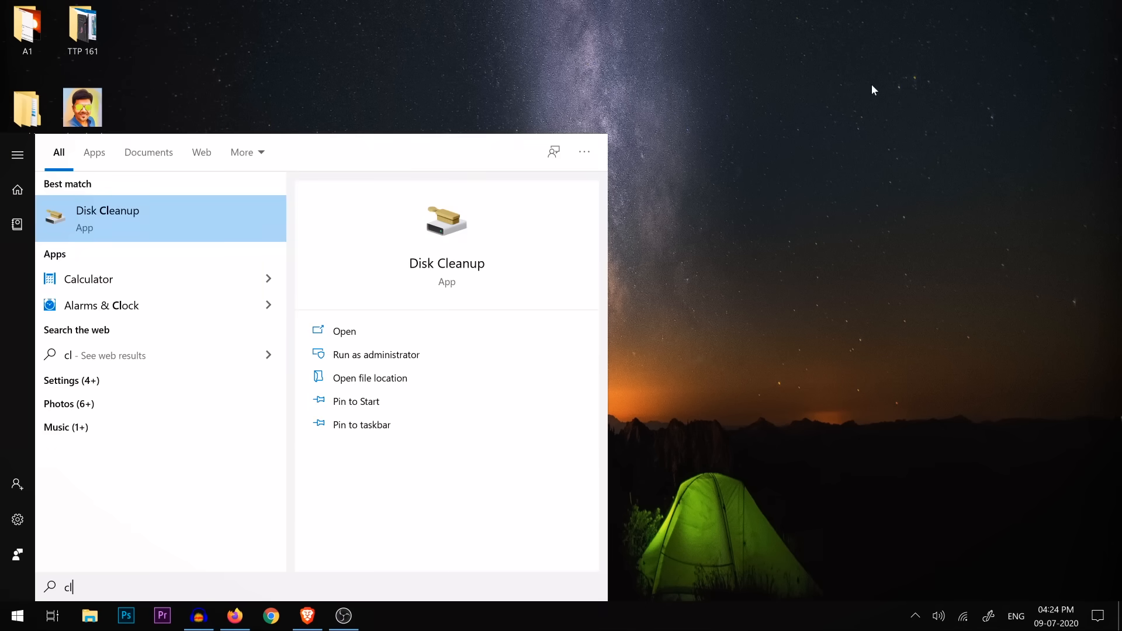
pyautogui.press('Return')
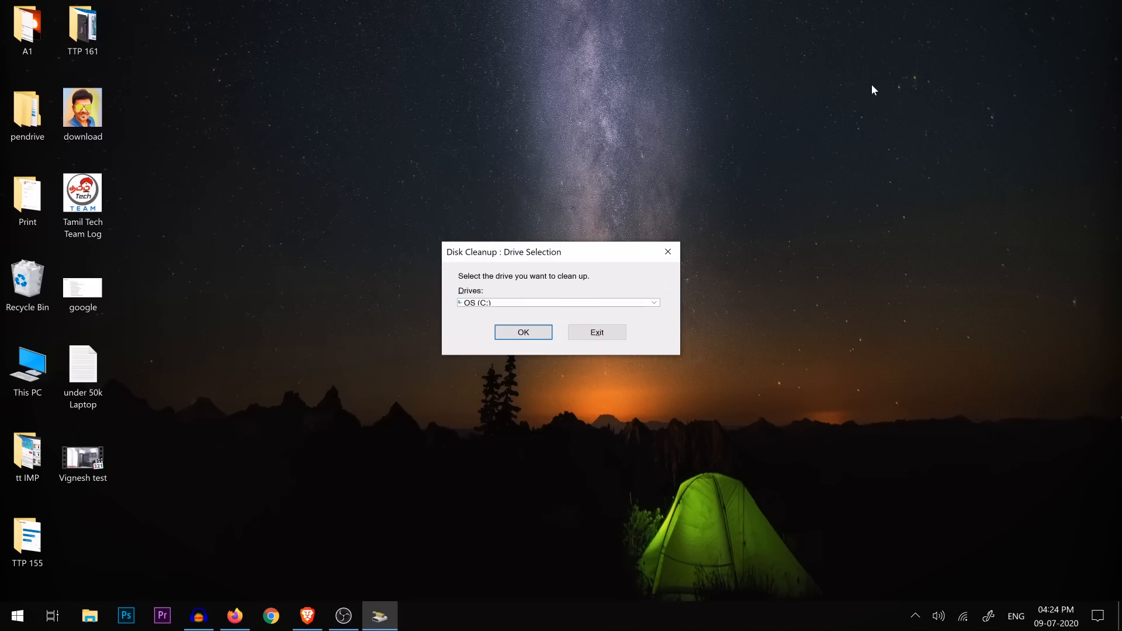
pyautogui.moveTo(585, 250); pyautogui.dragTo(601, 104)
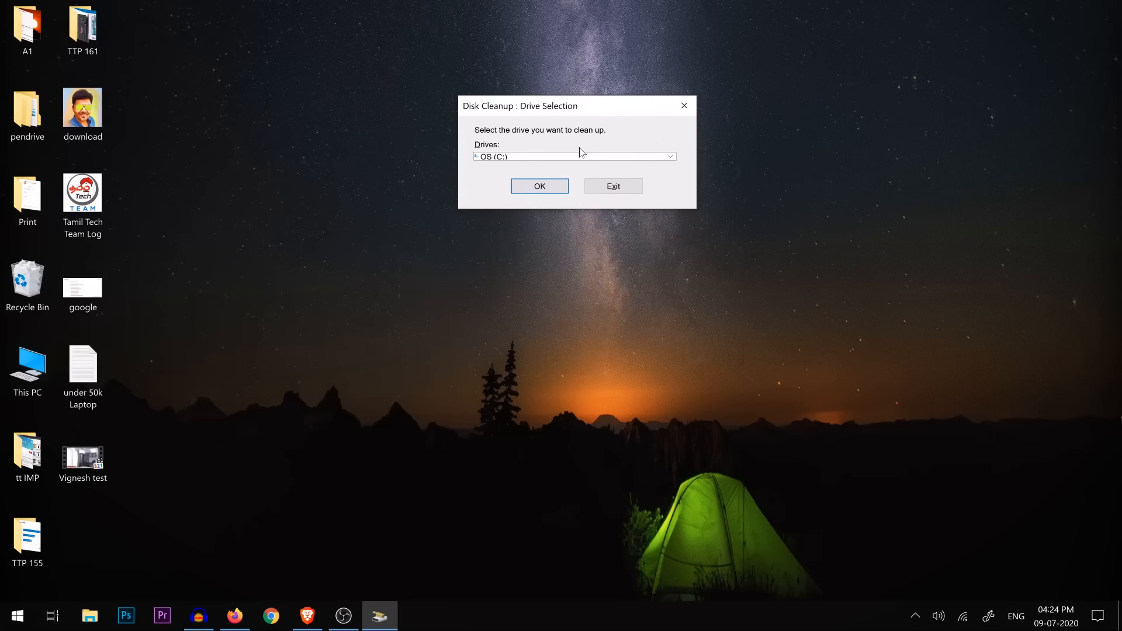
pyautogui.click(516, 160)
pyautogui.click(532, 169)
pyautogui.click(538, 186)
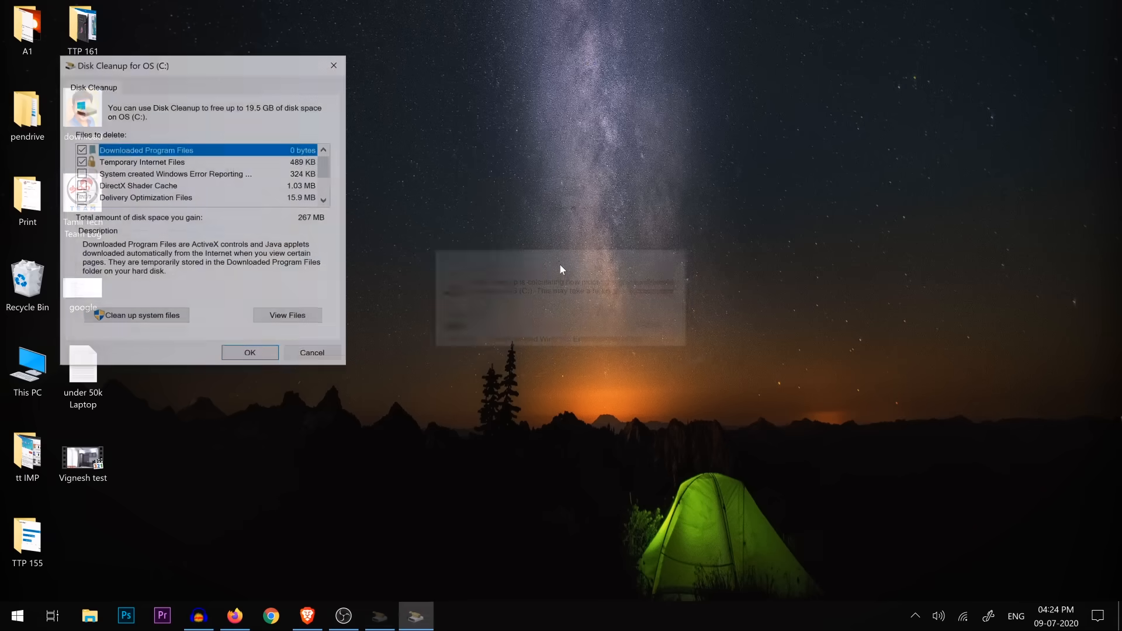
# Review the file categories in Disk Cleanup for OS (C:), check the description of Downloads, and close the dialog without cleaning.
pyautogui.moveTo(226, 76); pyautogui.dragTo(527, 78)
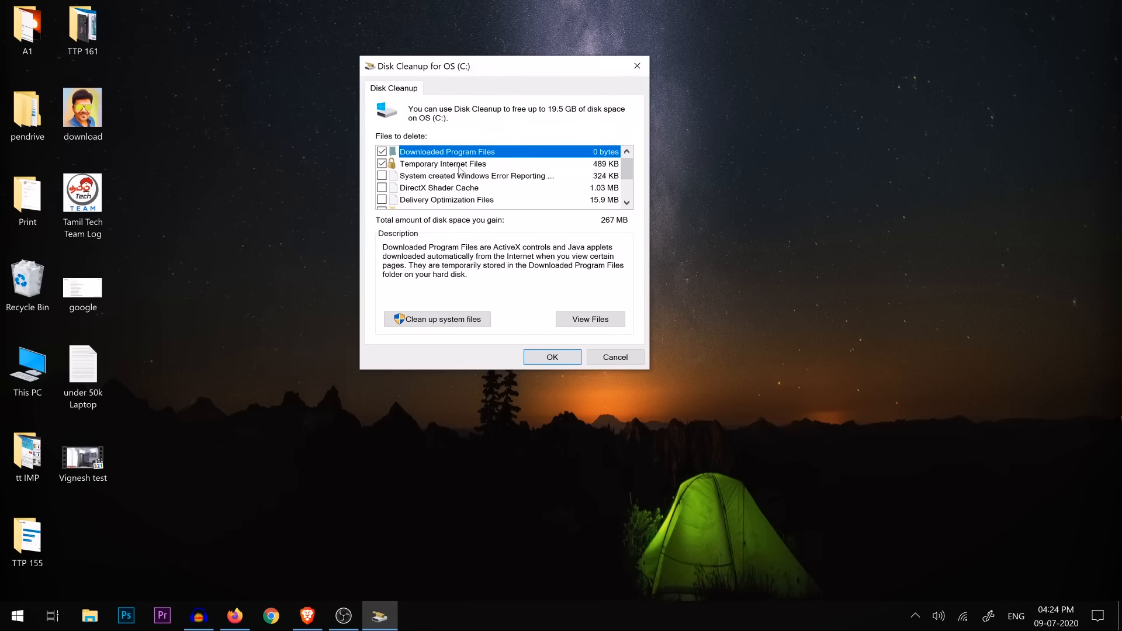
pyautogui.moveTo(633, 172); pyautogui.dragTo(633, 186)
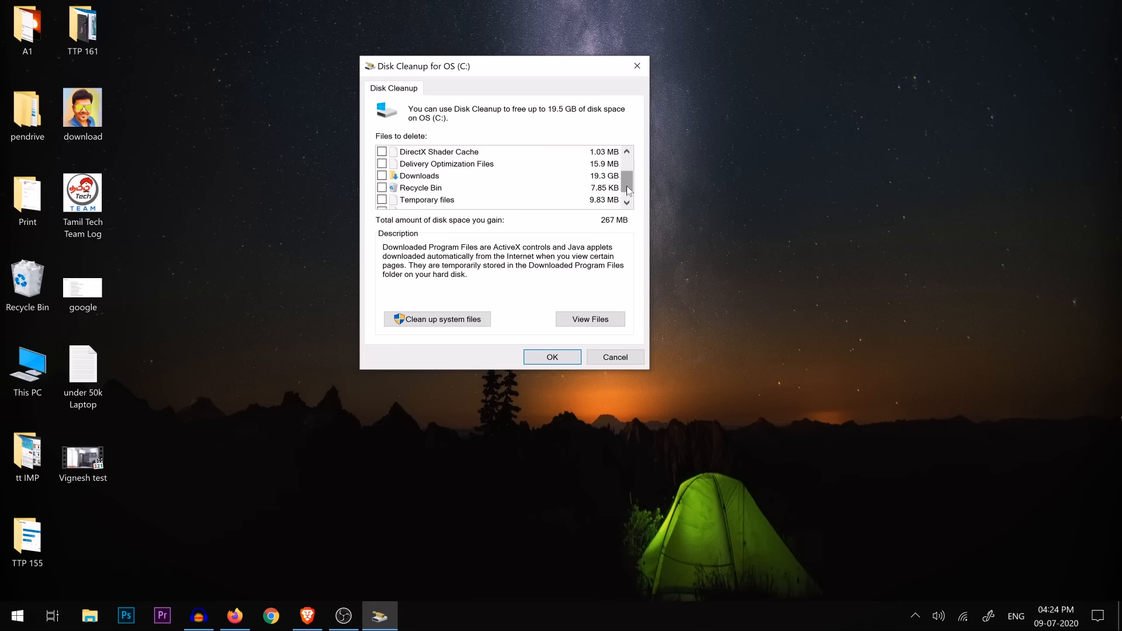
pyautogui.click(431, 178)
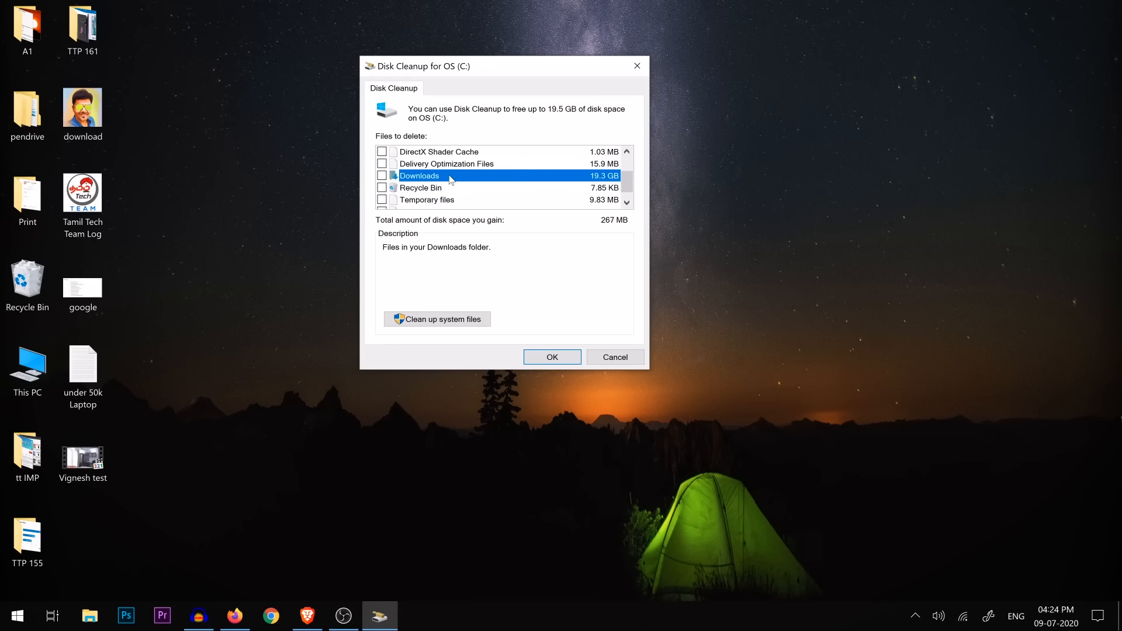
pyautogui.moveTo(626, 181); pyautogui.dragTo(626, 168)
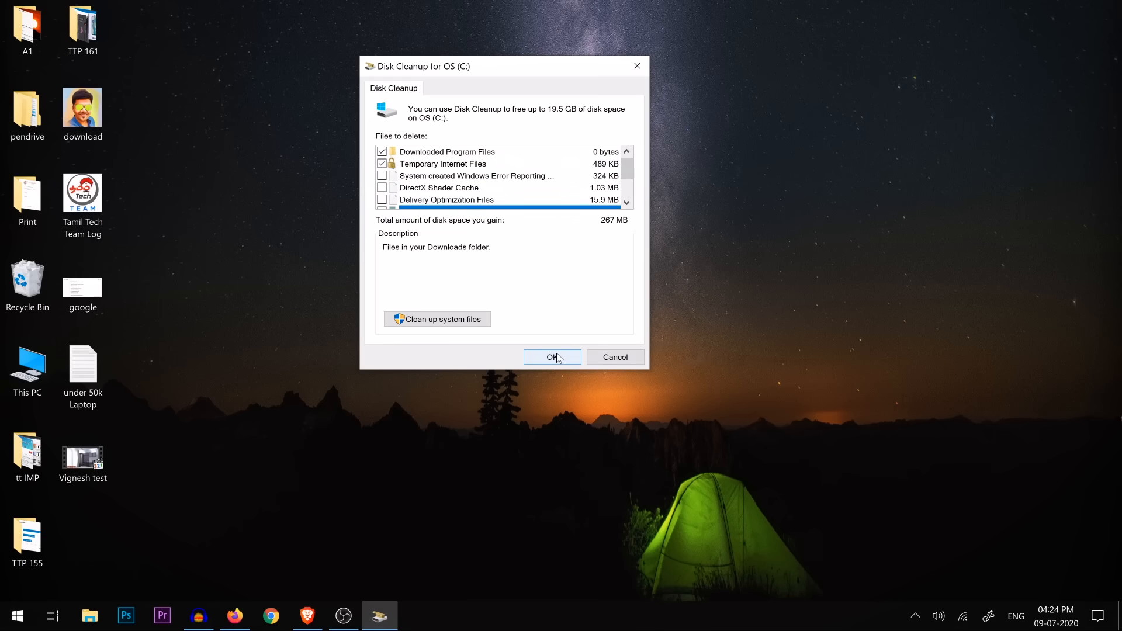
pyautogui.click(638, 67)
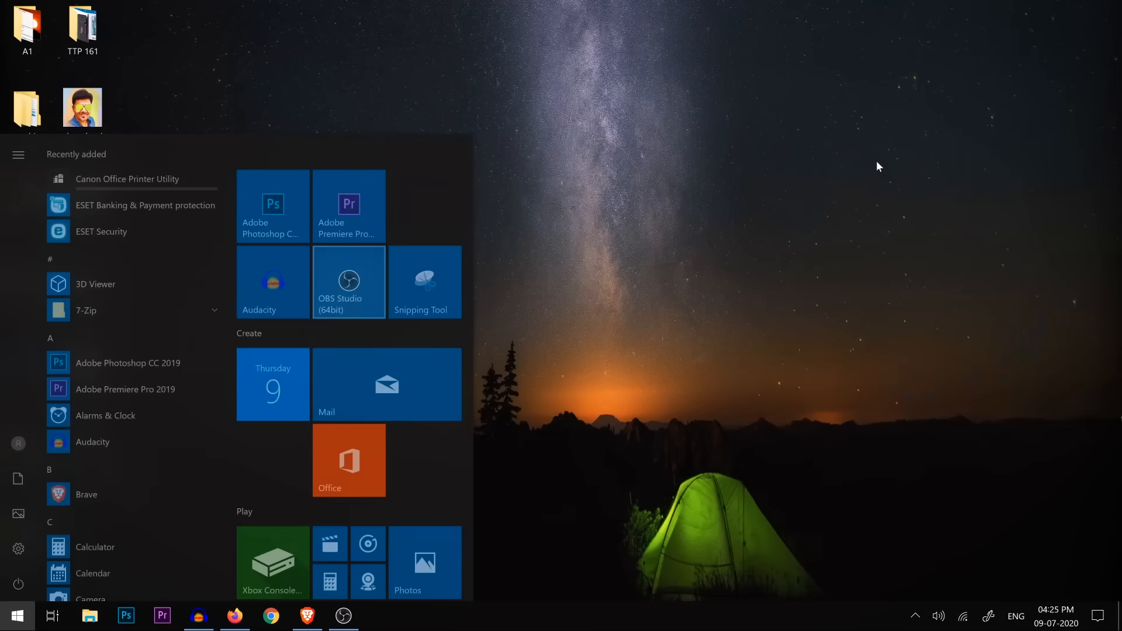
# Search Windows for "prog" and open the Apps & features settings.
pyautogui.write('pre')
pyautogui.press('BackSpace')
pyautogui.write('og')
pyautogui.press('Return')
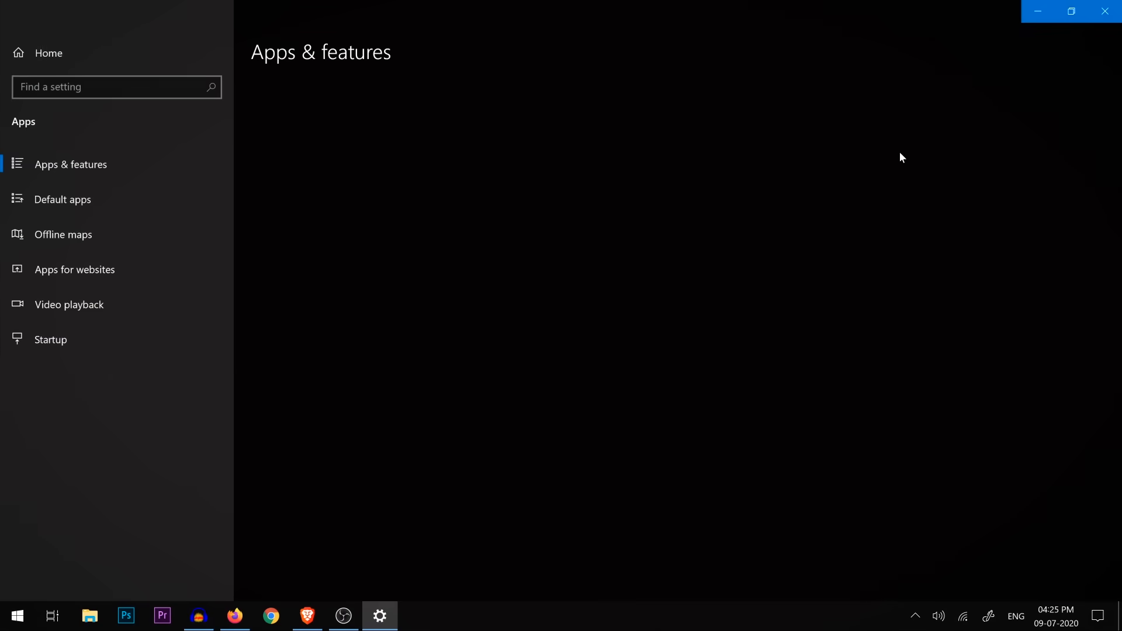
# Look through the list of installed apps for programs that are not needed.
pyautogui.scroll(-3, 454, 277)
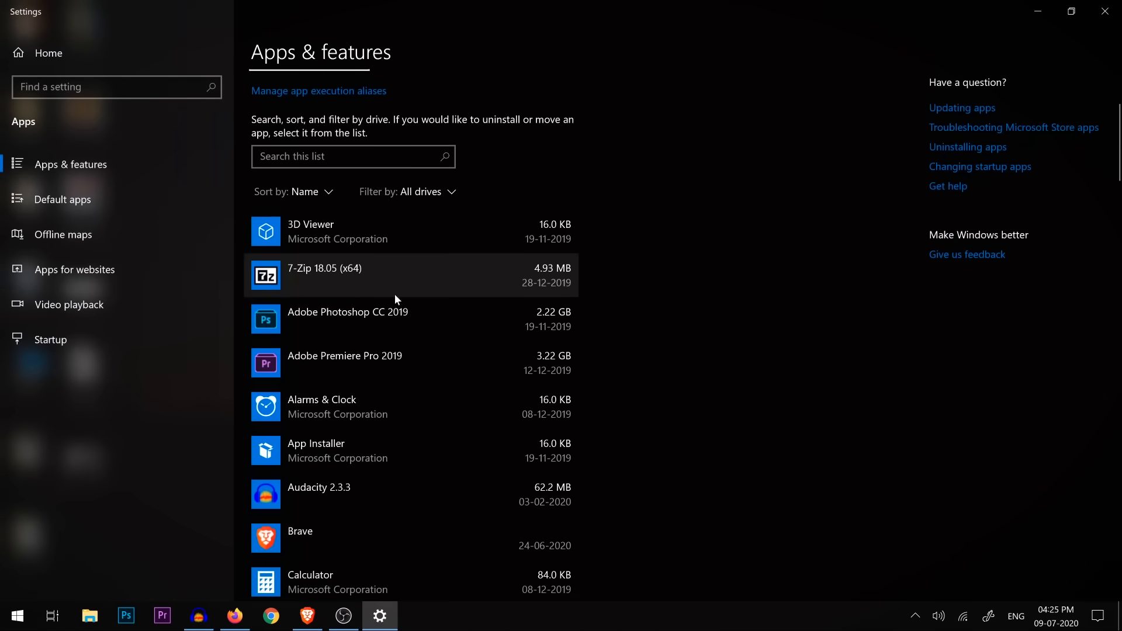
pyautogui.scroll(-3, 394, 298)
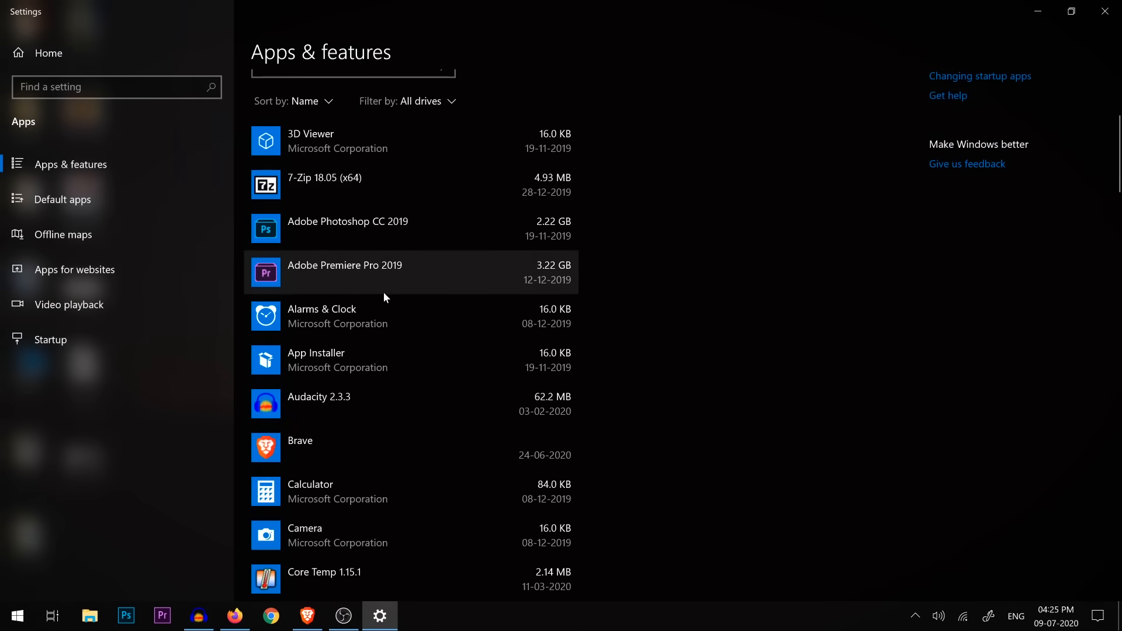
pyautogui.scroll(-2, 384, 289)
pyautogui.scroll(-4, 387, 284)
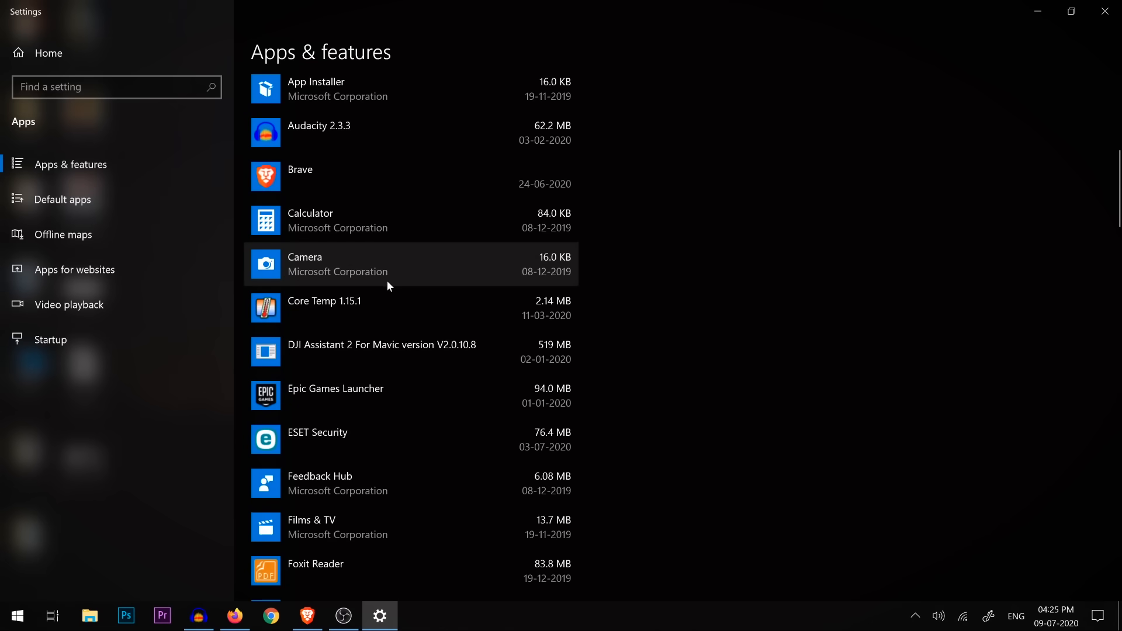
pyautogui.scroll(-5, 398, 281)
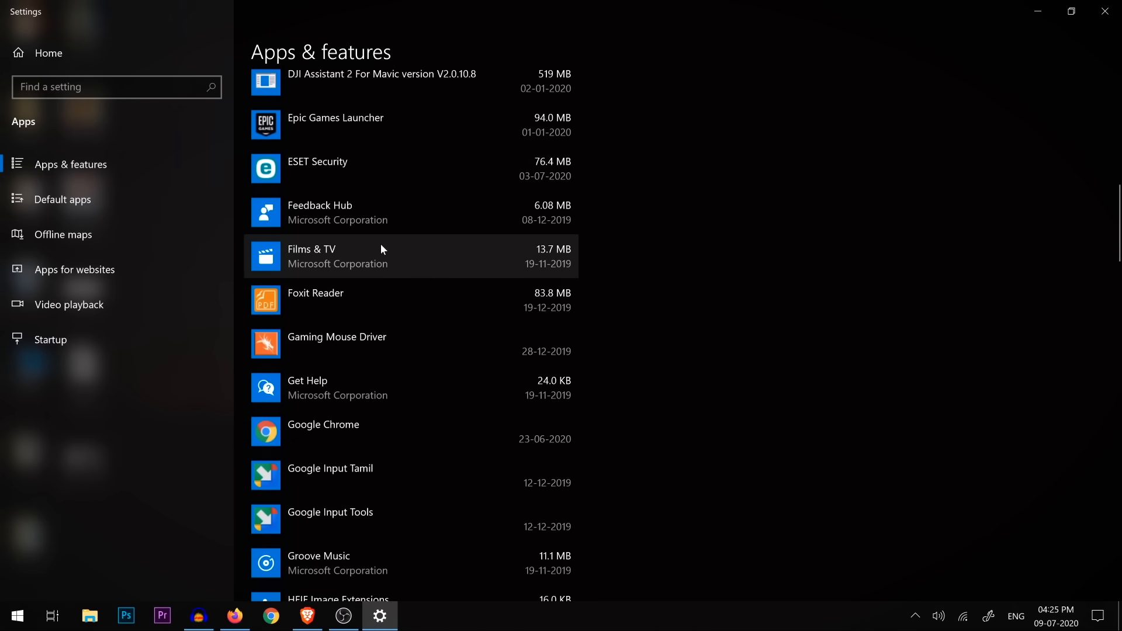
pyautogui.scroll(-3, 399, 278)
pyautogui.scroll(-2, 401, 279)
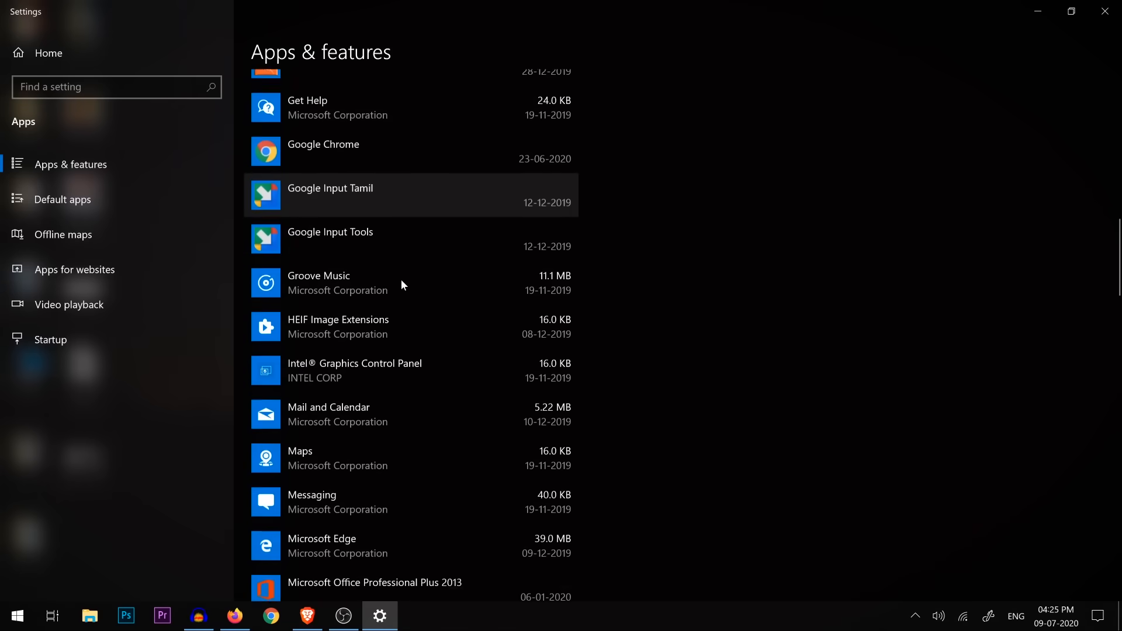
pyautogui.scroll(-3, 402, 284)
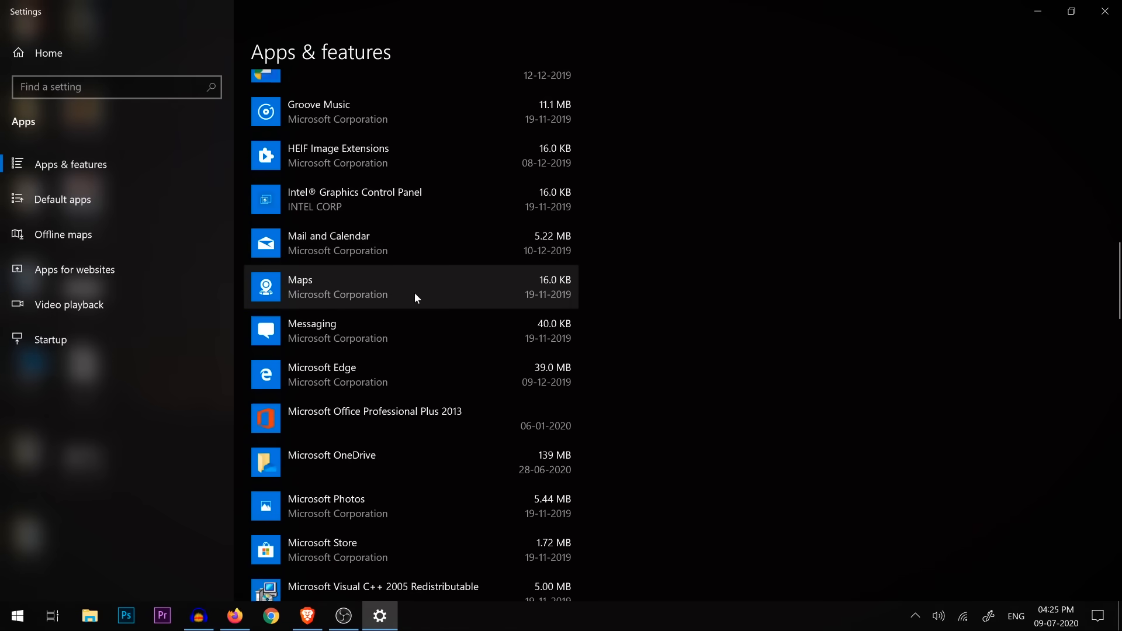
pyautogui.scroll(-3, 415, 294)
pyautogui.scroll(-2, 420, 294)
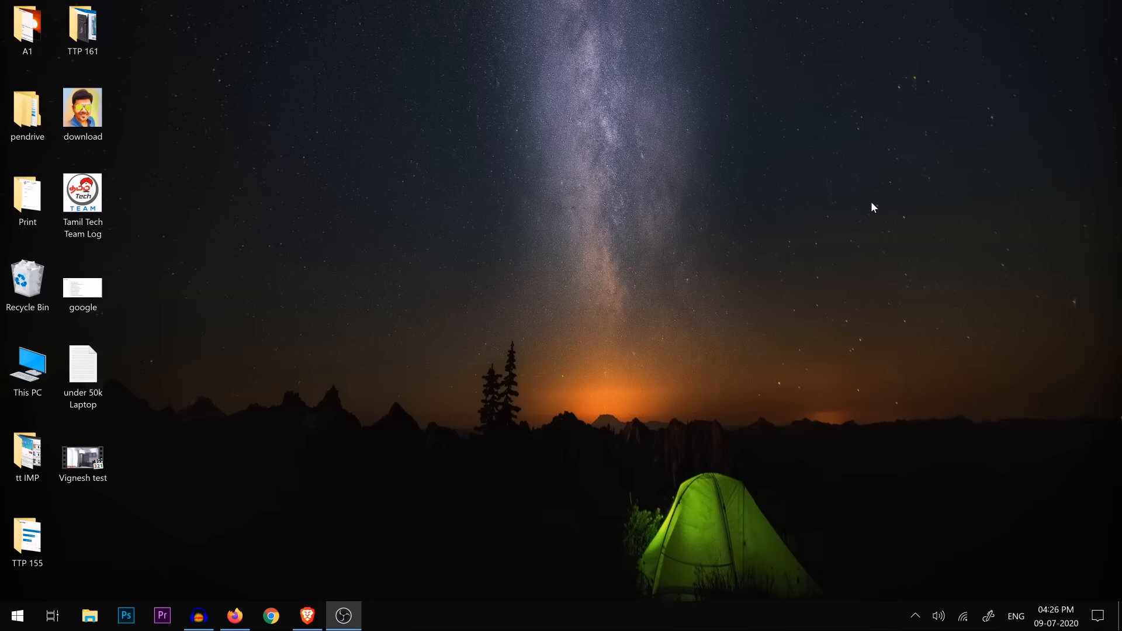
# Search Windows for Reset this PC, open it, start the reset and choose the Remove everything option.
pyautogui.press('super')
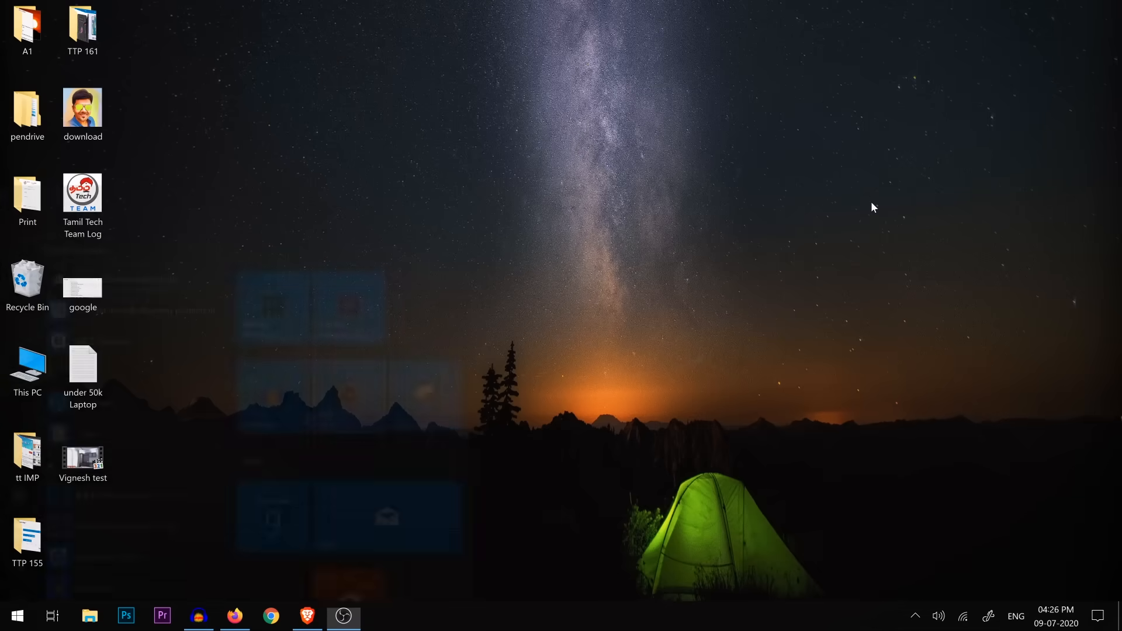
pyautogui.write('res')
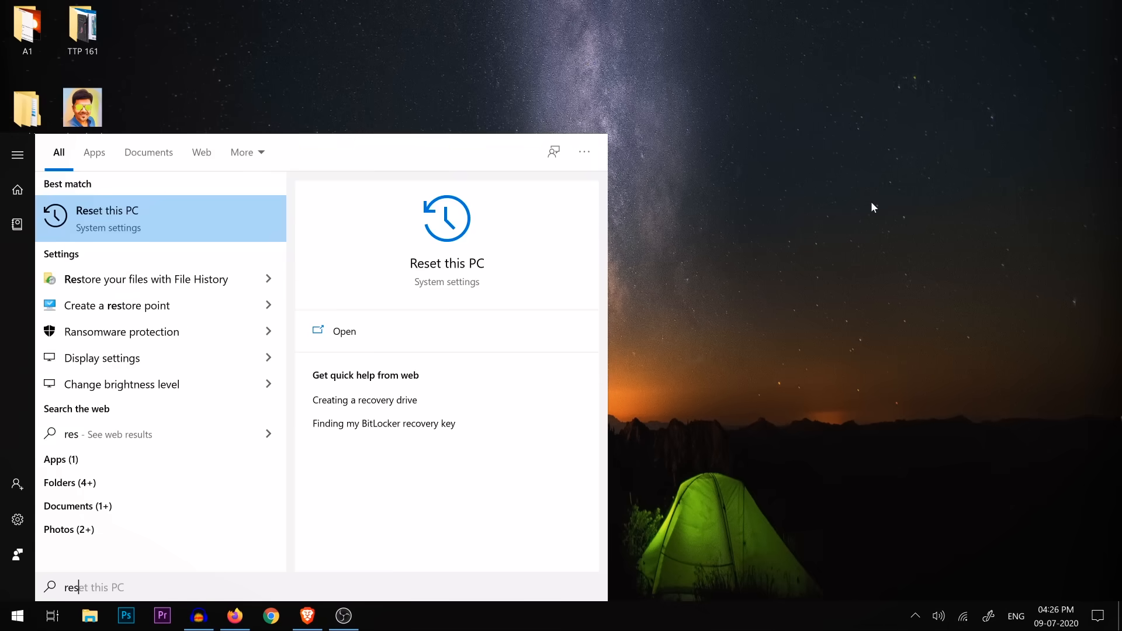
pyautogui.press('Return')
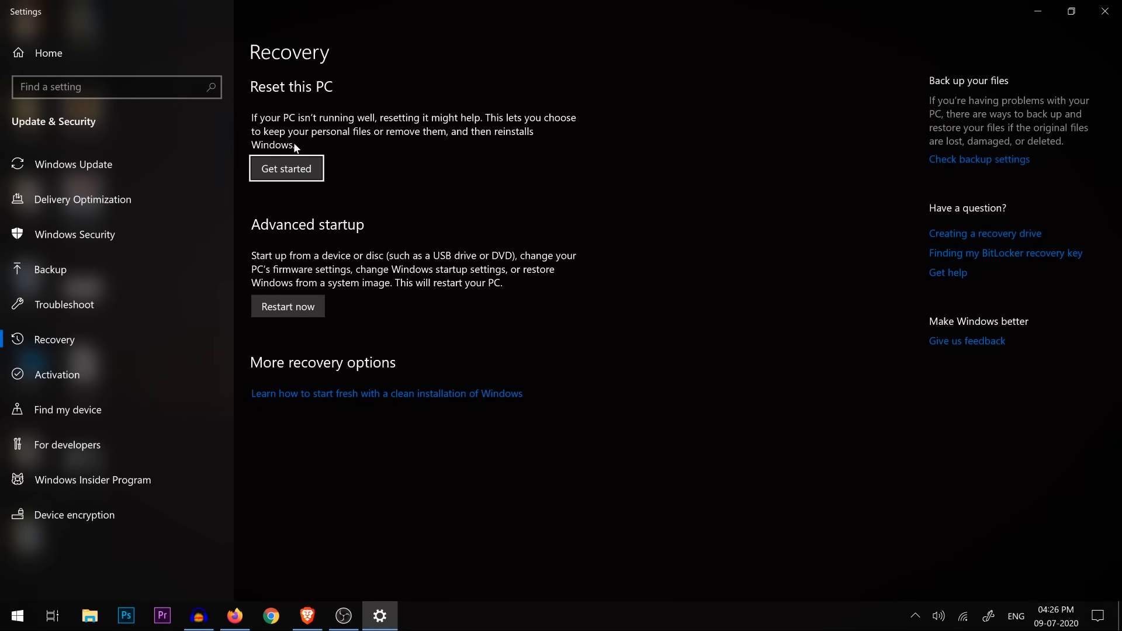
pyautogui.click(282, 170)
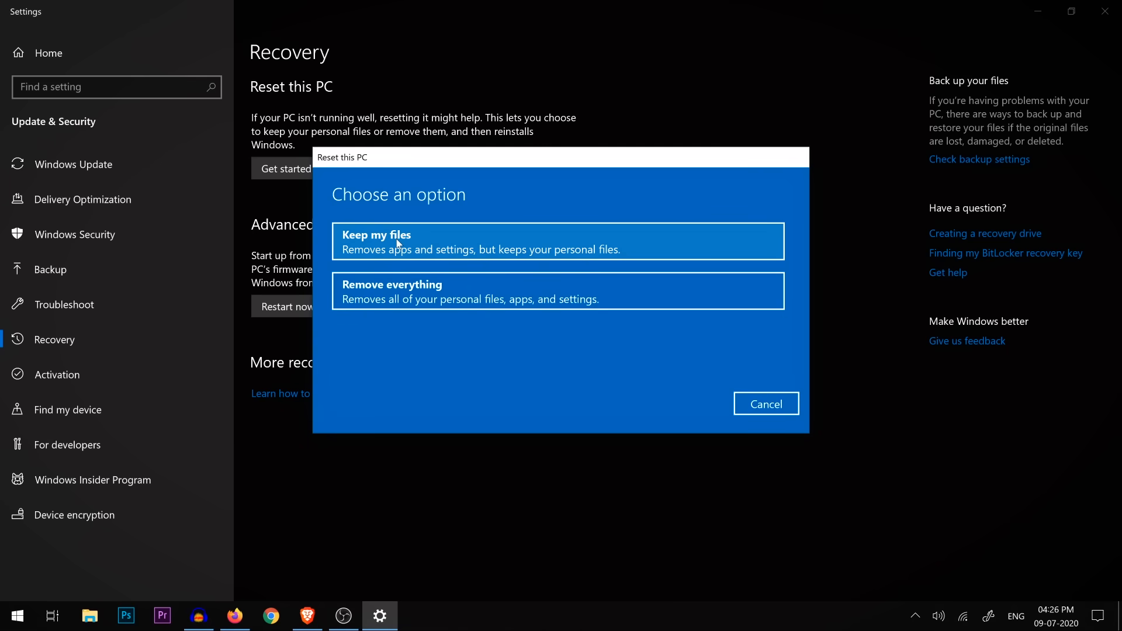
pyautogui.click(400, 308)
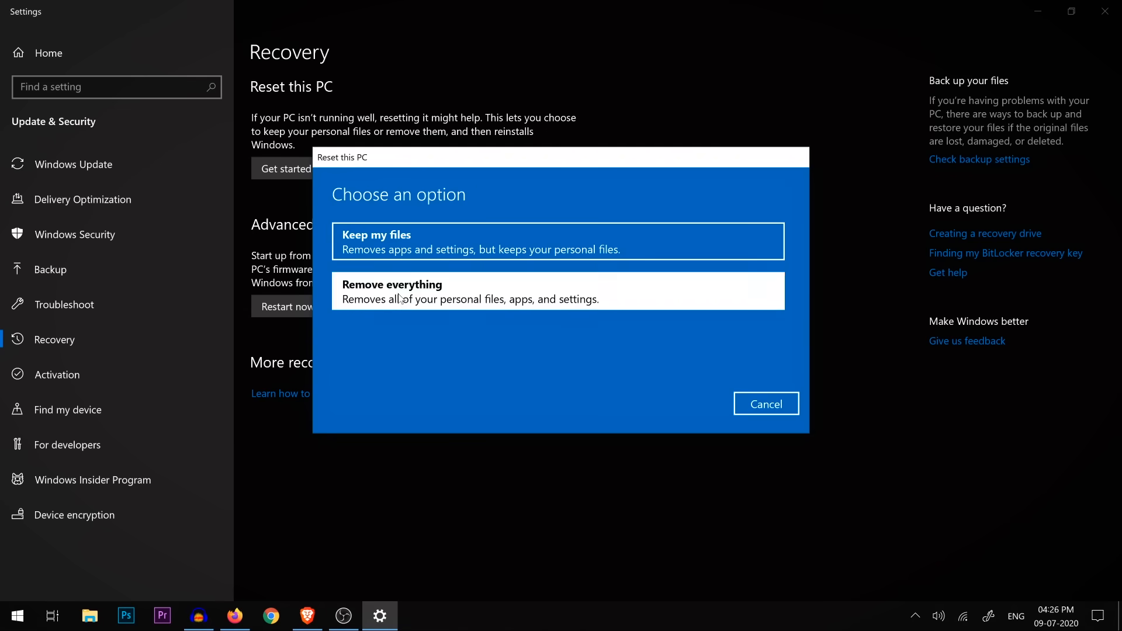